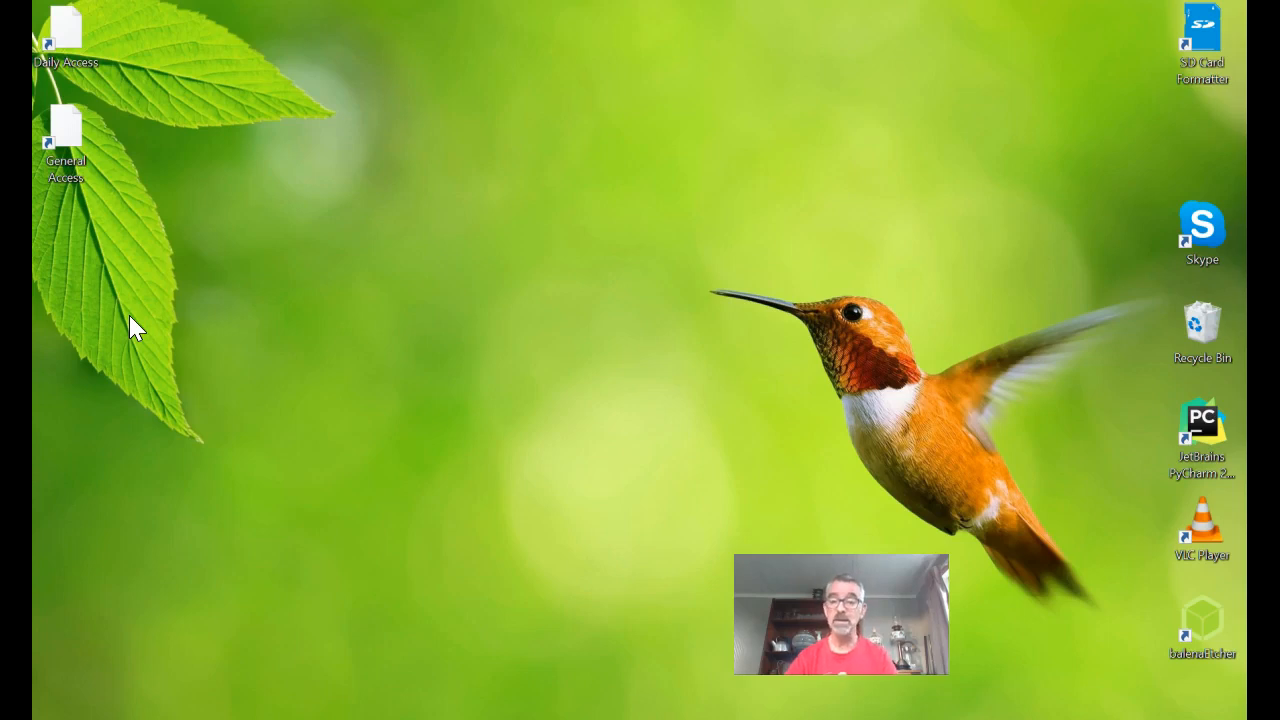
Launch the Access 2016 desktop app.
key(super)
text(acc)
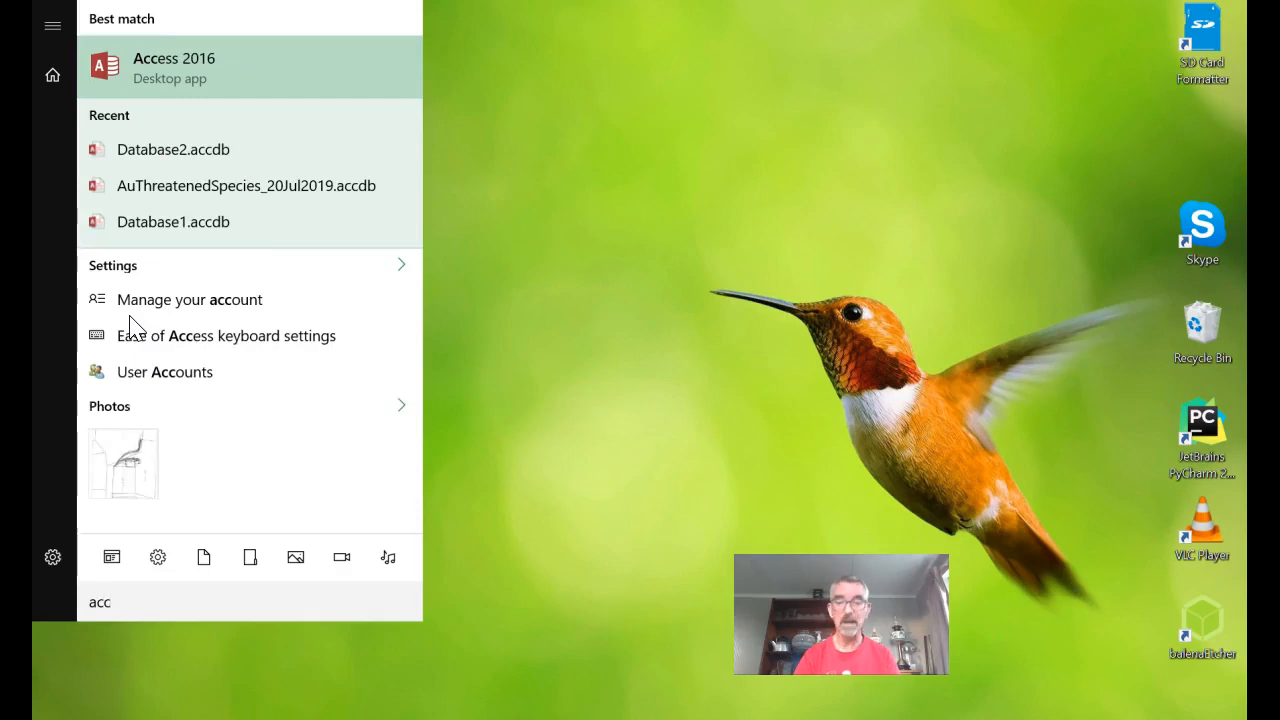
key(Return)
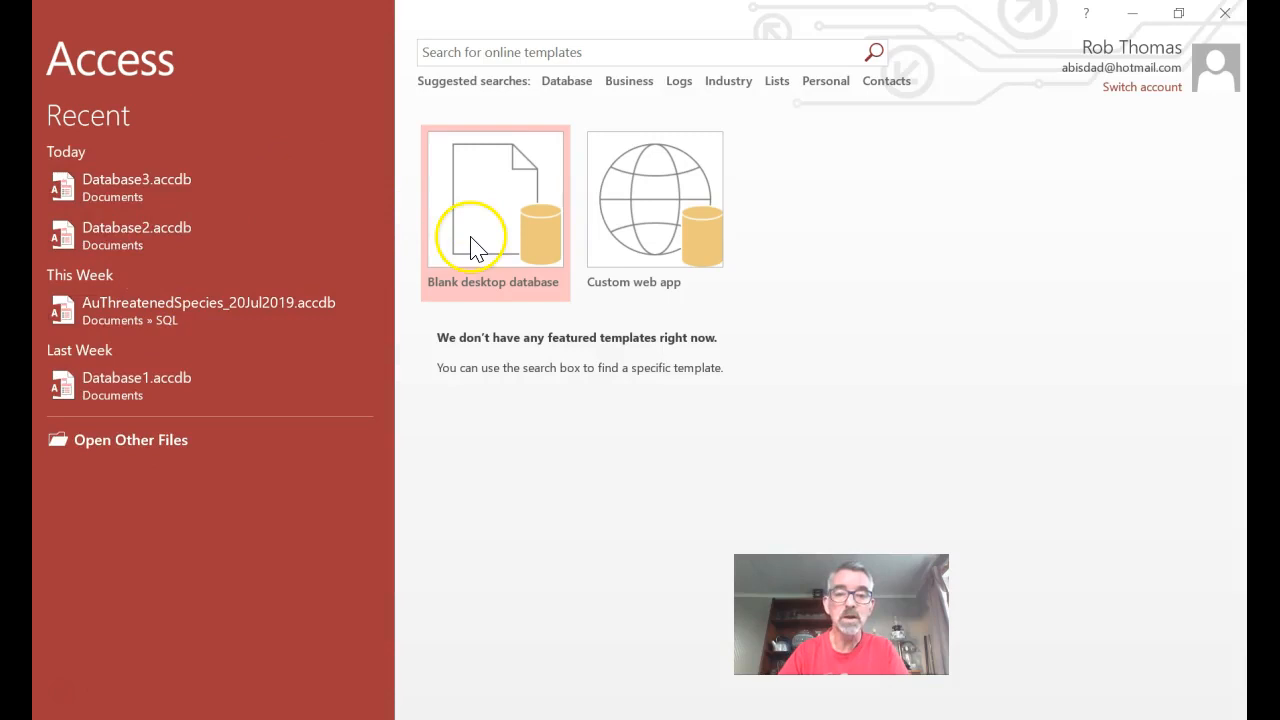
Create a blank desktop database with the file name "SQL prac" in the Documents folder.
click(476, 250)
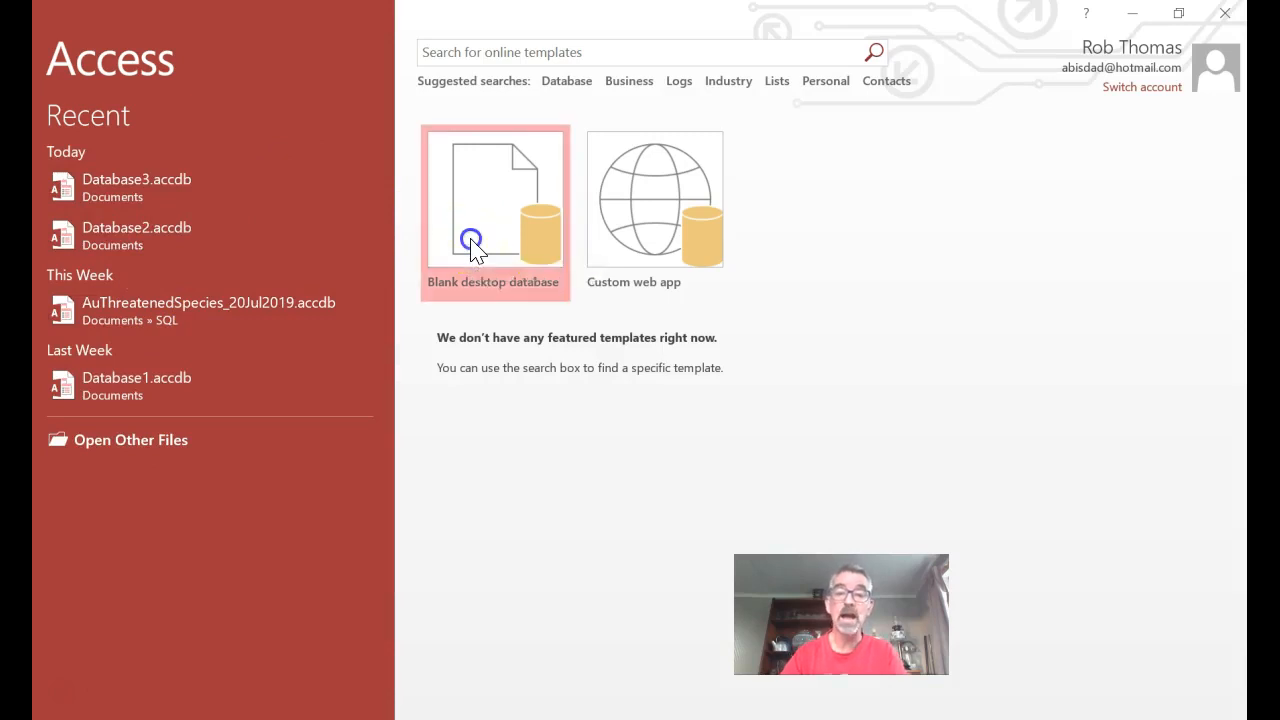
click(717, 354)
click(594, 351)
double_click(640, 350)
drag(710, 352, 436, 342)
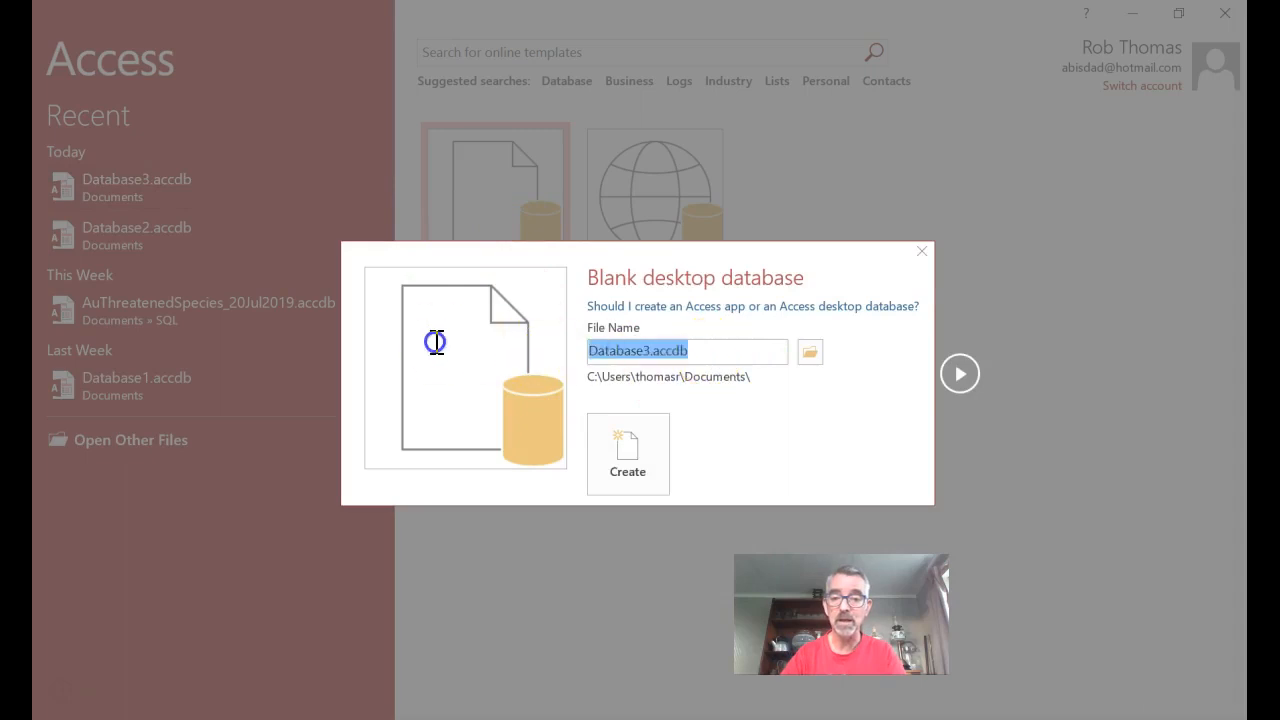
text(SQL prac)
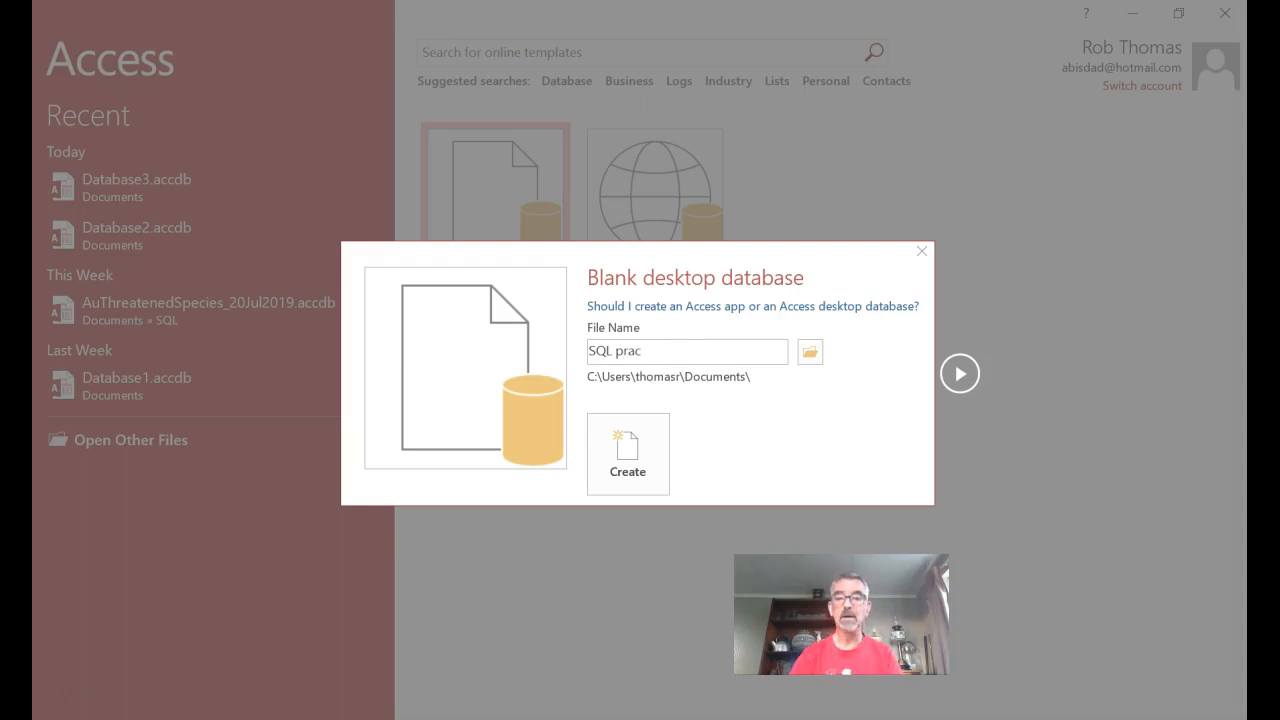
click(597, 474)
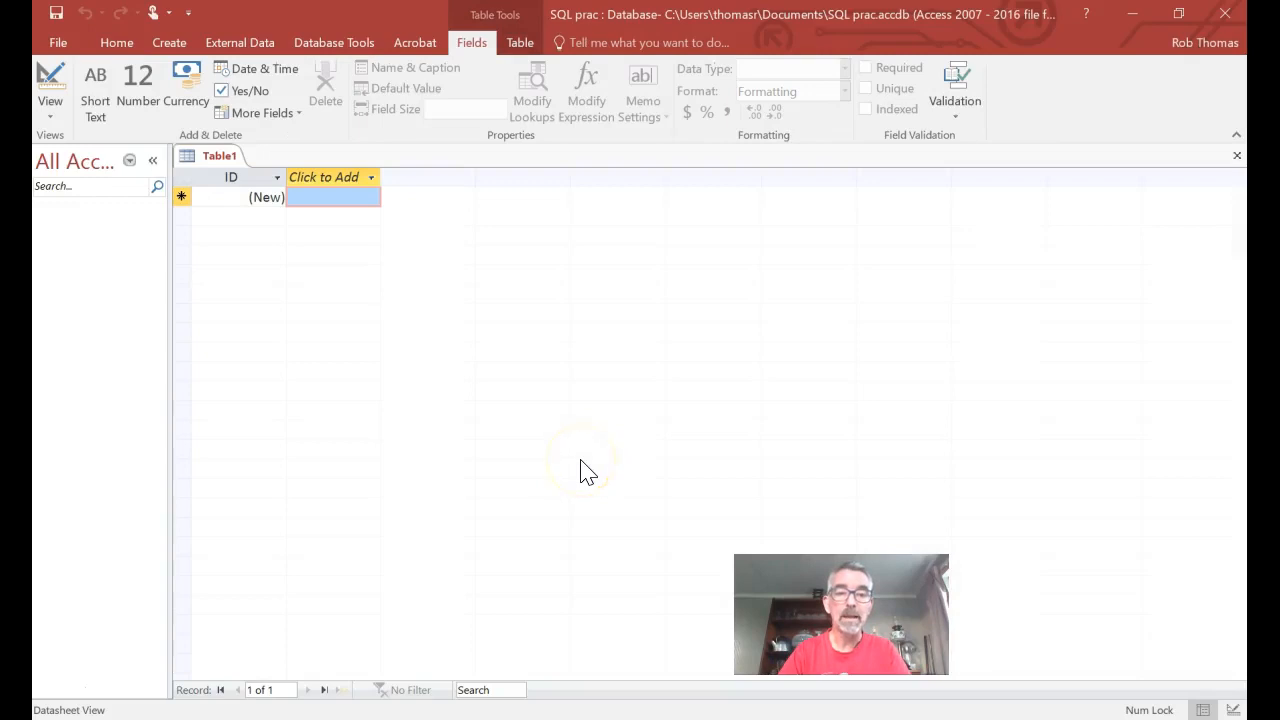
Close the empty default table Table1 without saving it.
right_click(220, 158)
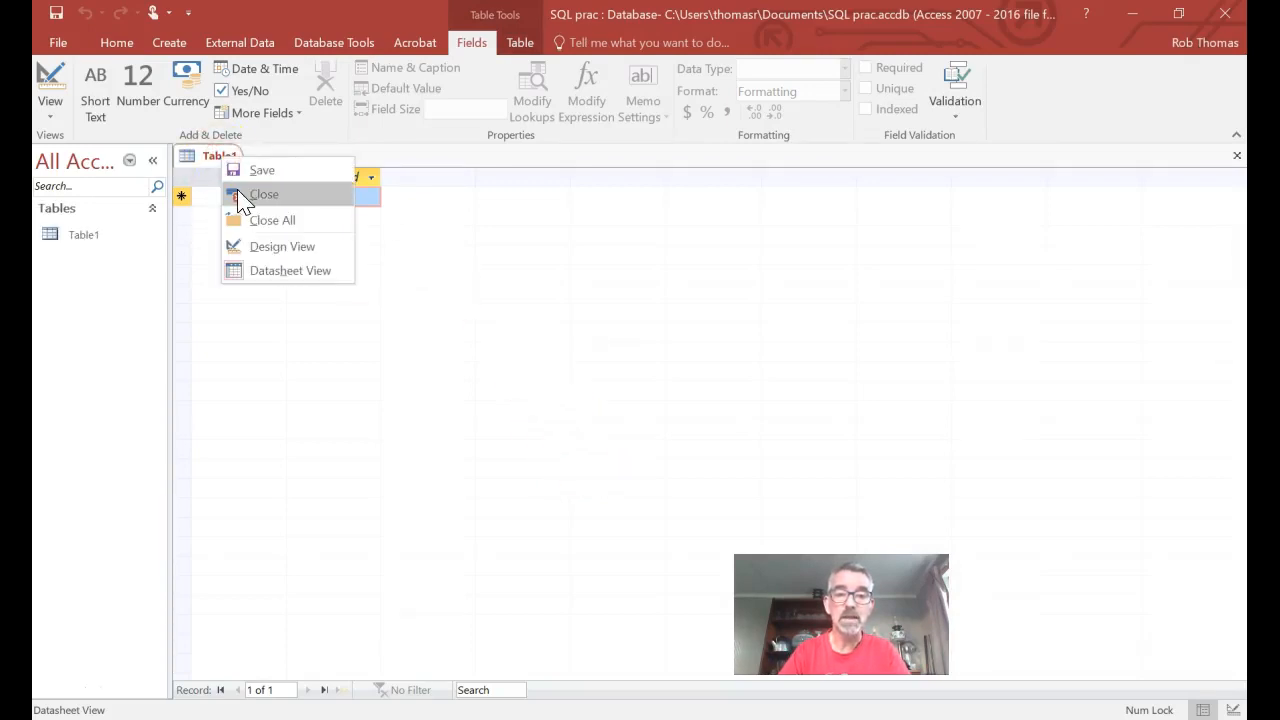
click(242, 196)
drag(58, 238, 80, 253)
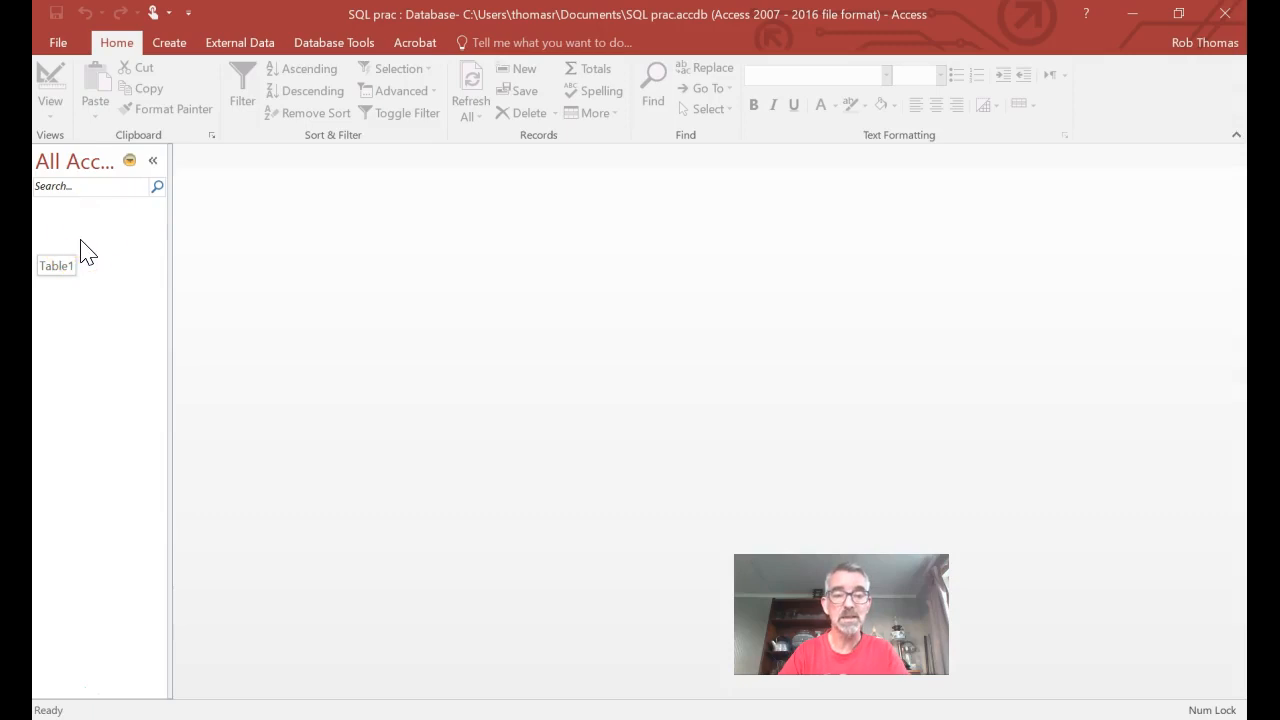
Start a text file import of AuThreatenedSpecies_20Jul2019.csv from the Documents\SQL folder into a new table in the current database.
click(229, 46)
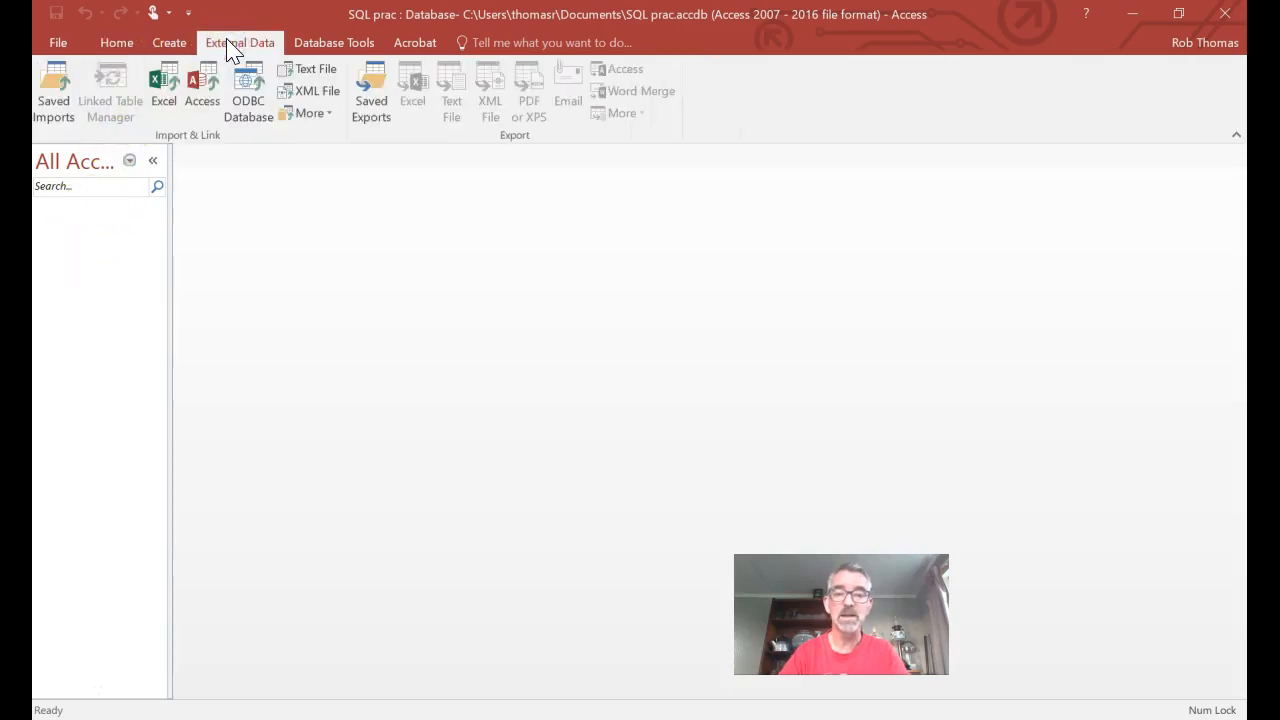
click(176, 88)
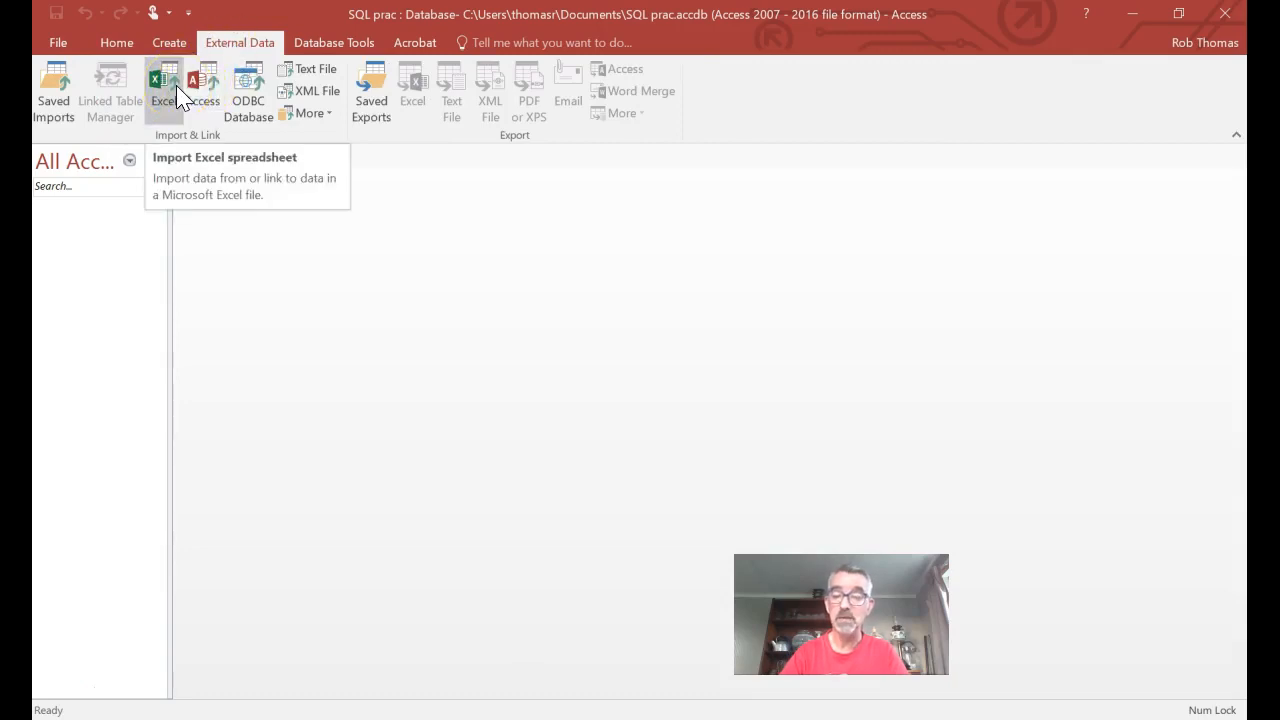
click(195, 88)
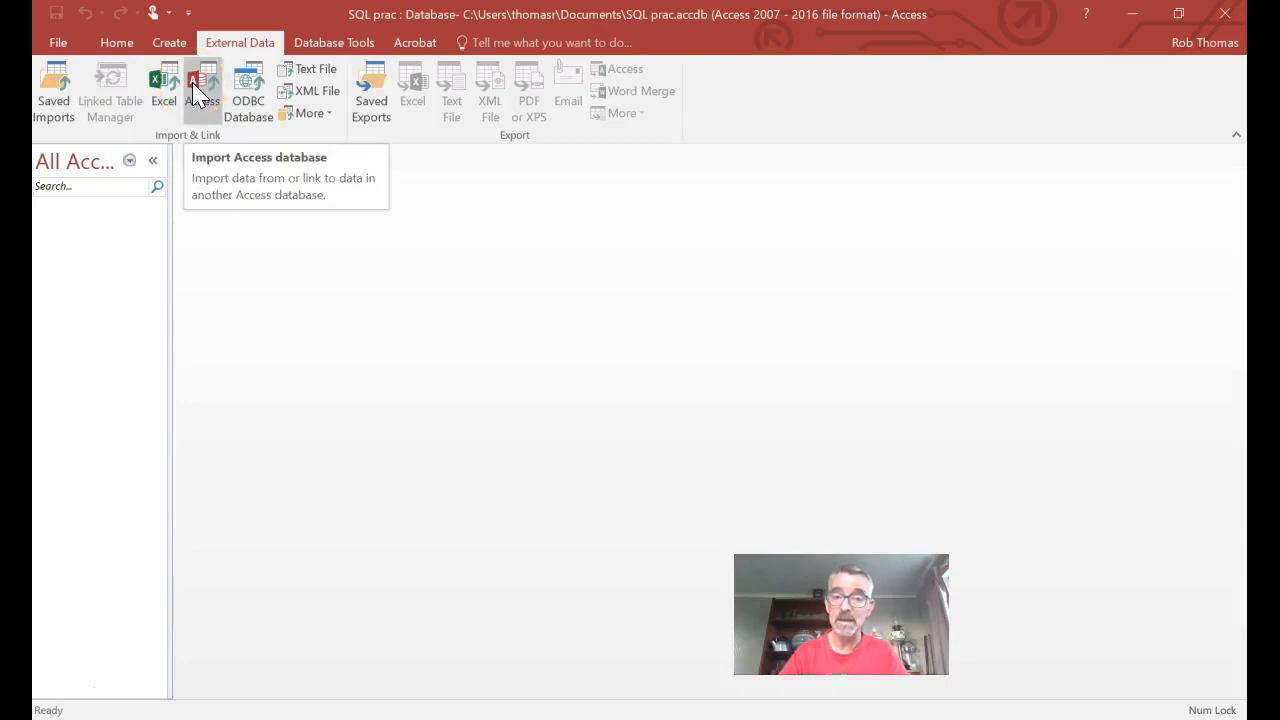
click(312, 74)
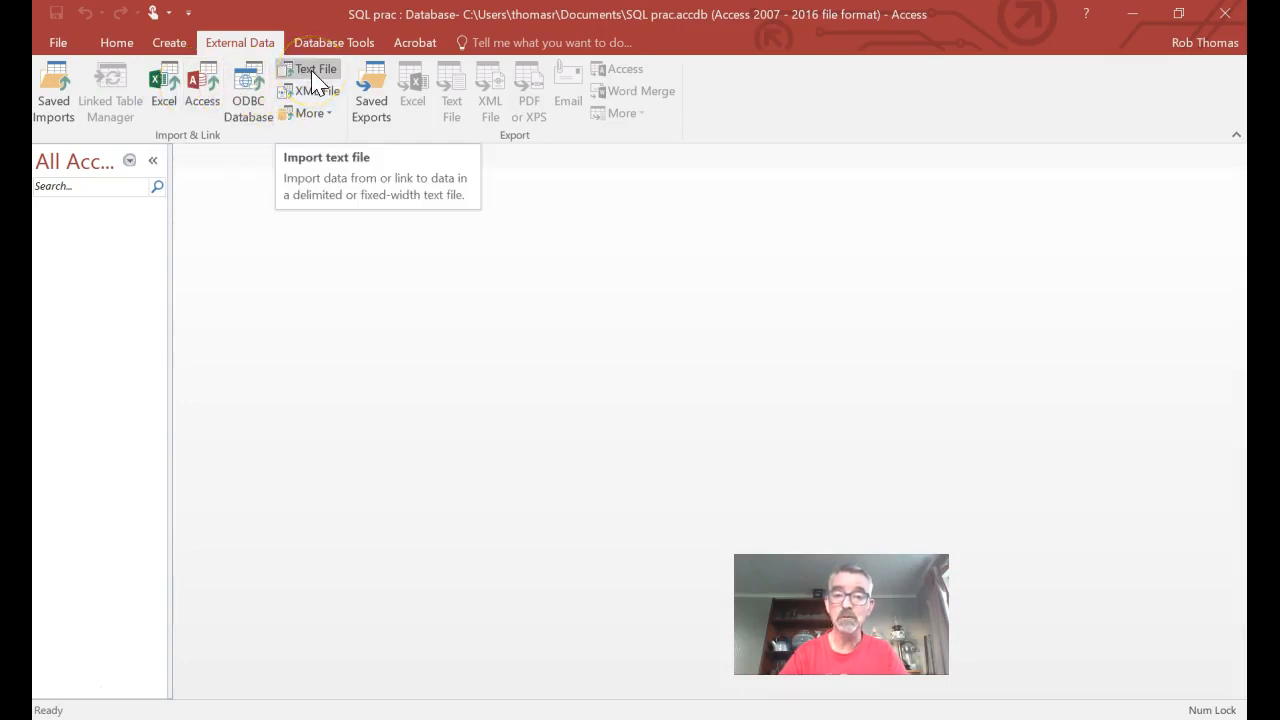
click(312, 74)
click(649, 224)
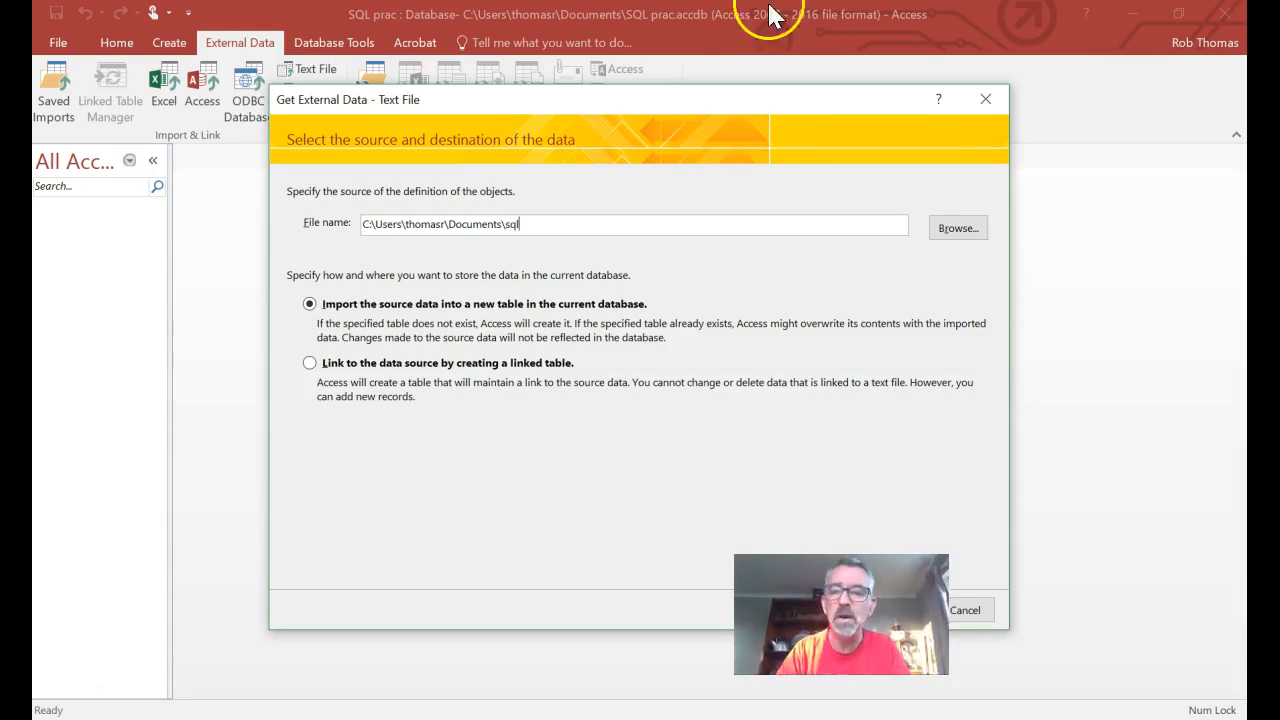
click(962, 227)
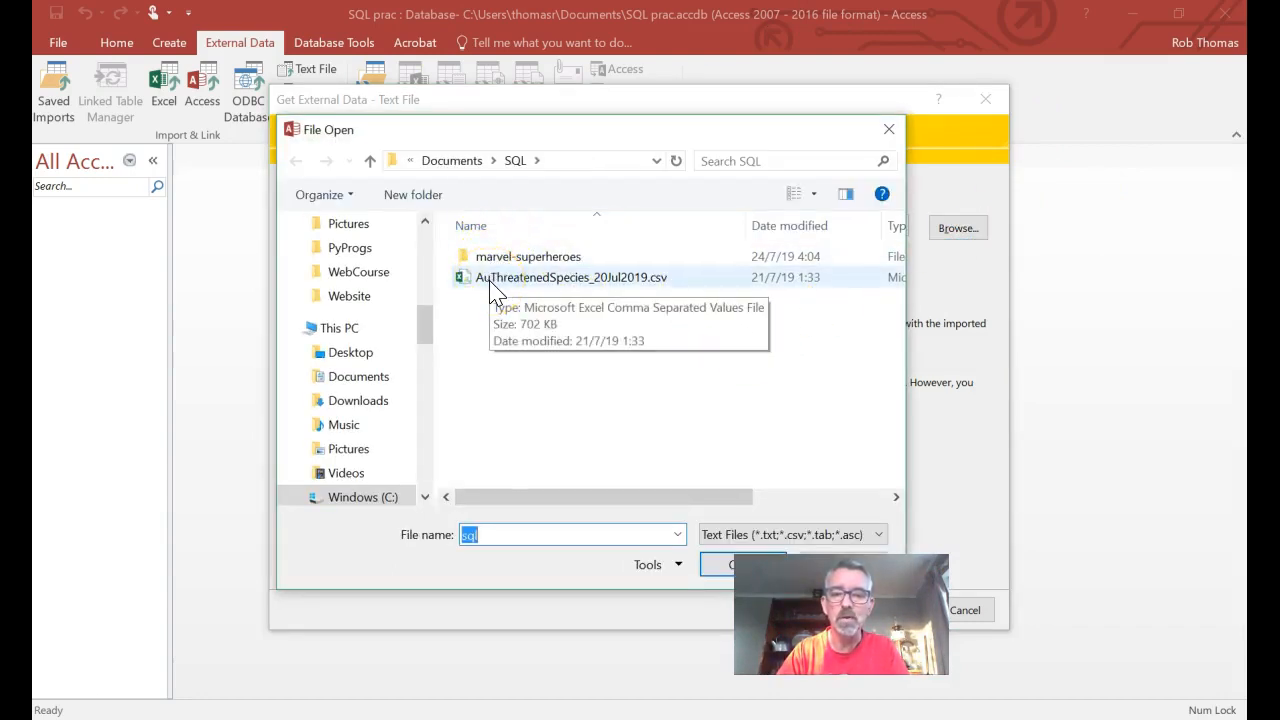
click(495, 280)
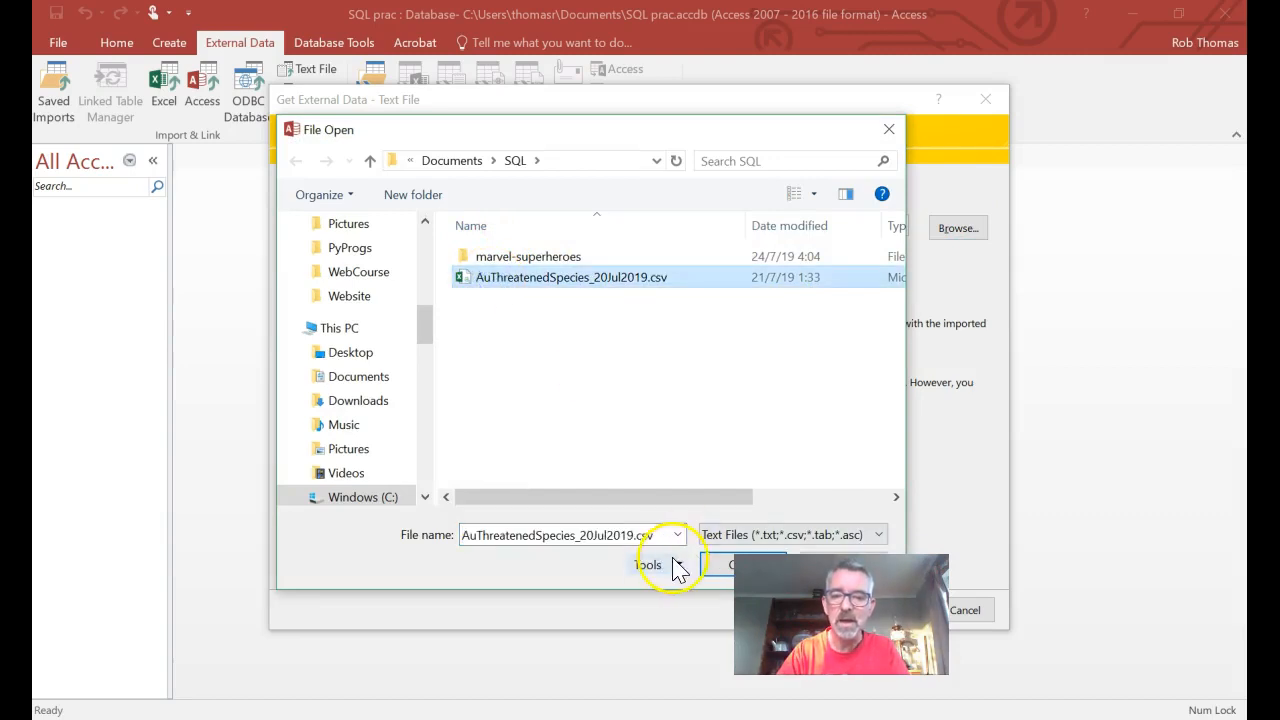
click(728, 565)
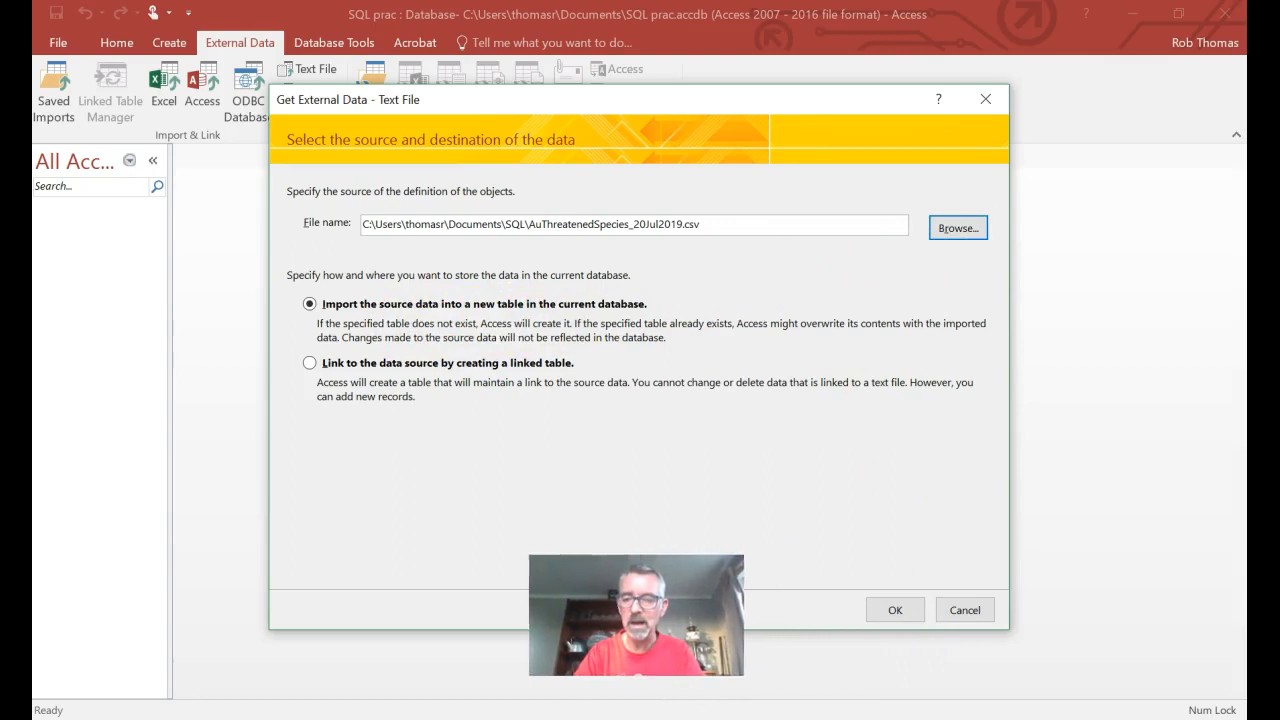
click(887, 612)
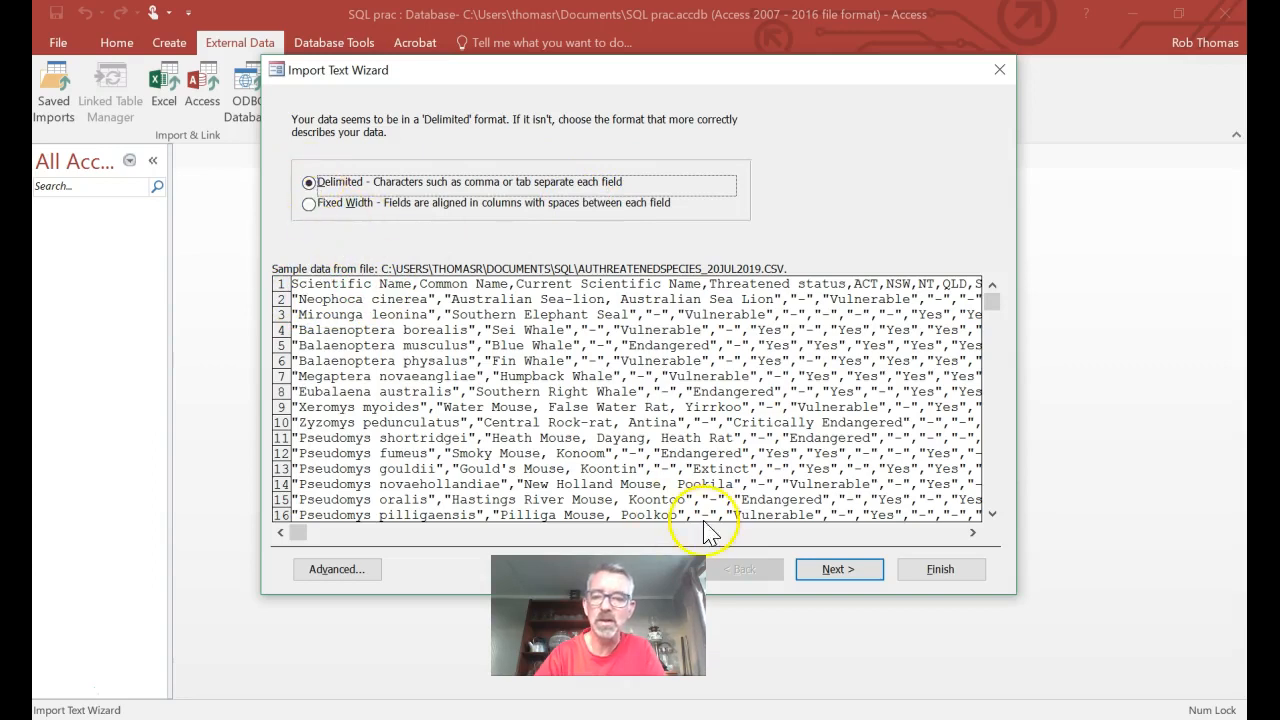
Accept the comma-delimited format, use the first row as field names, and set the text qualifier to a double quote.
click(812, 572)
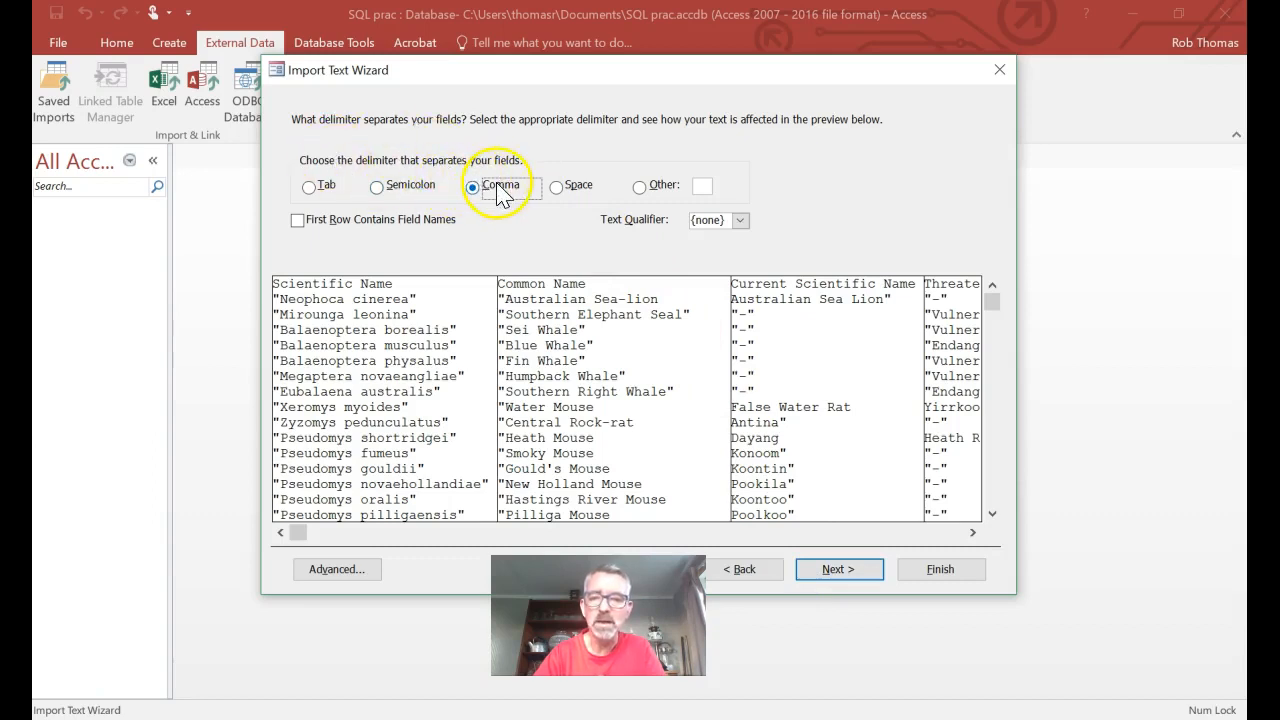
click(297, 221)
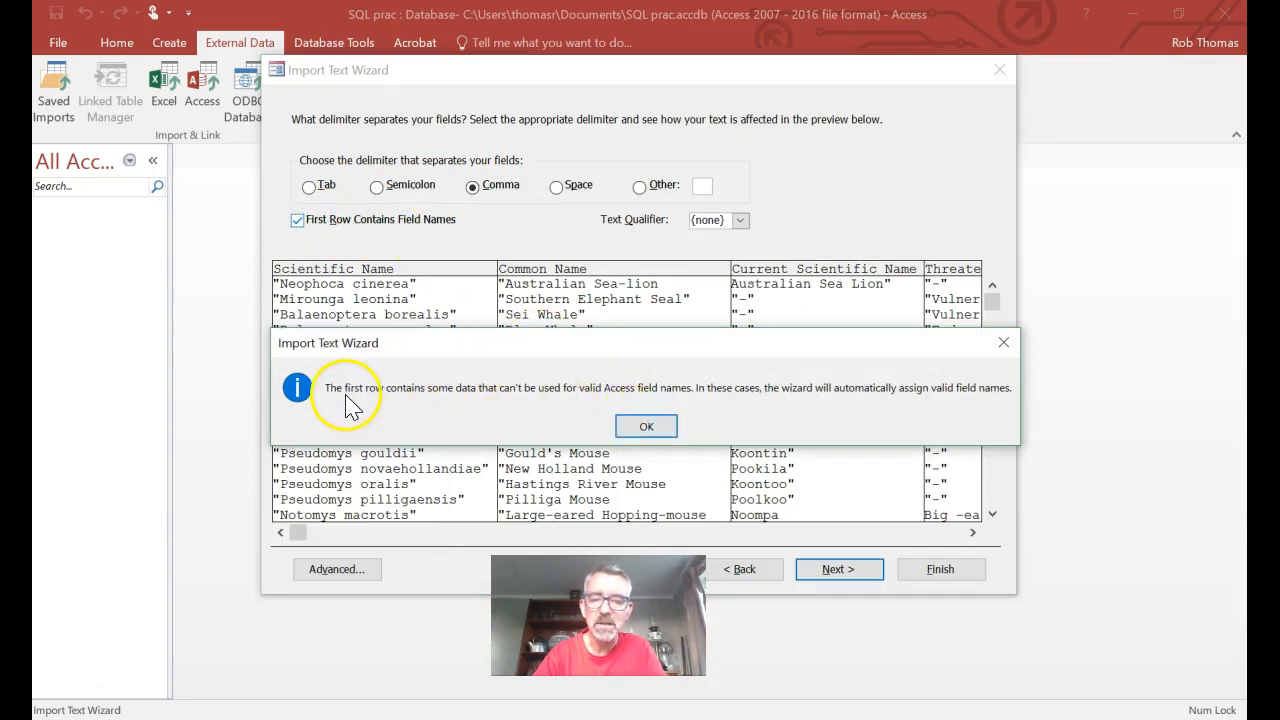
click(652, 427)
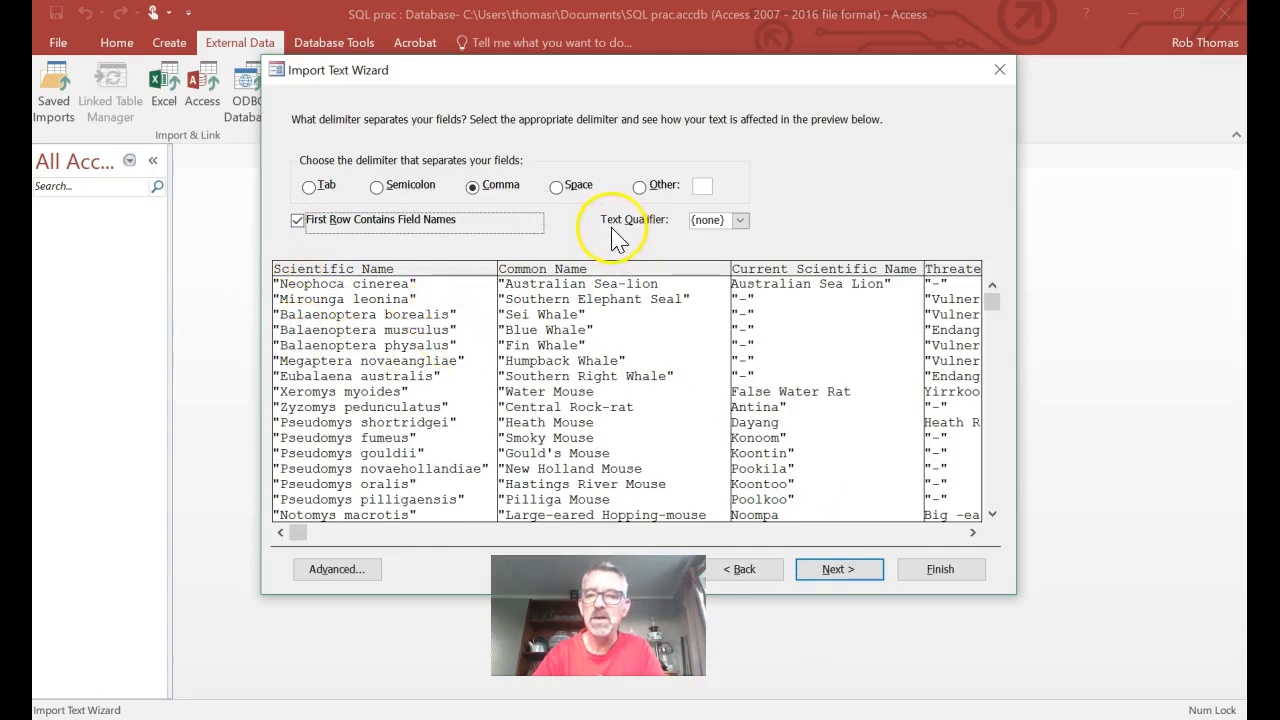
click(740, 220)
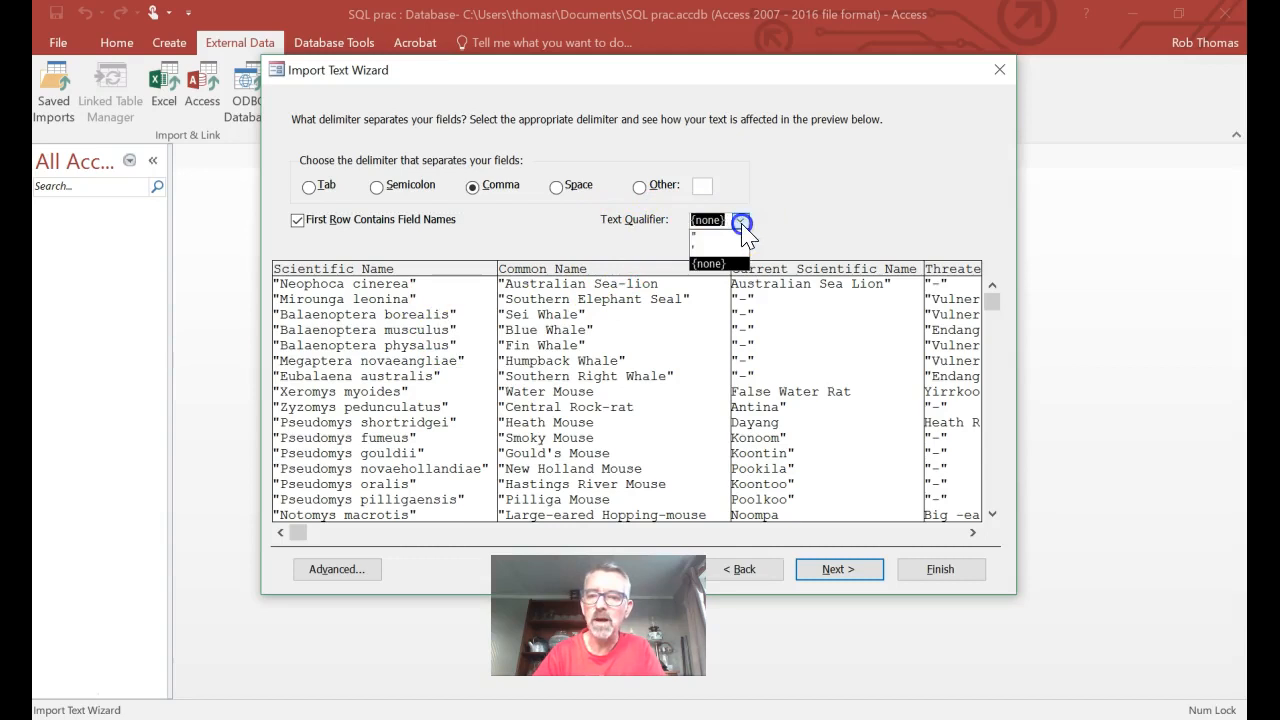
click(718, 246)
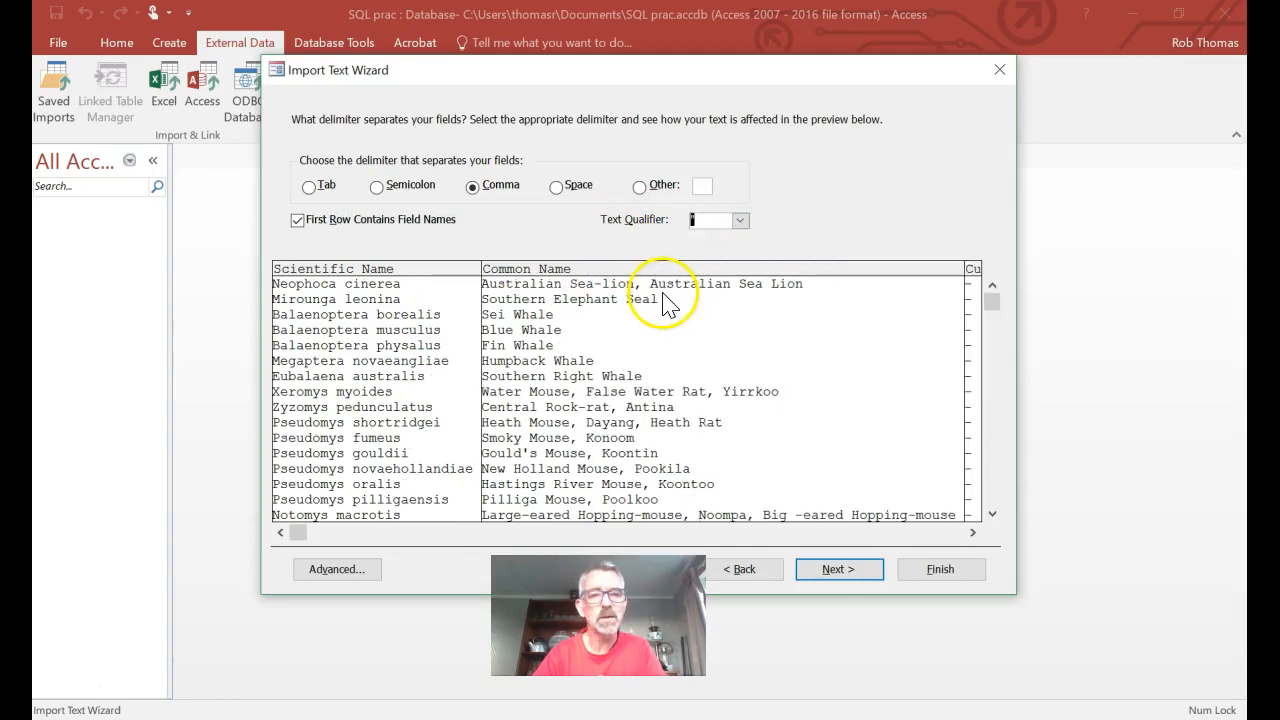
click(836, 570)
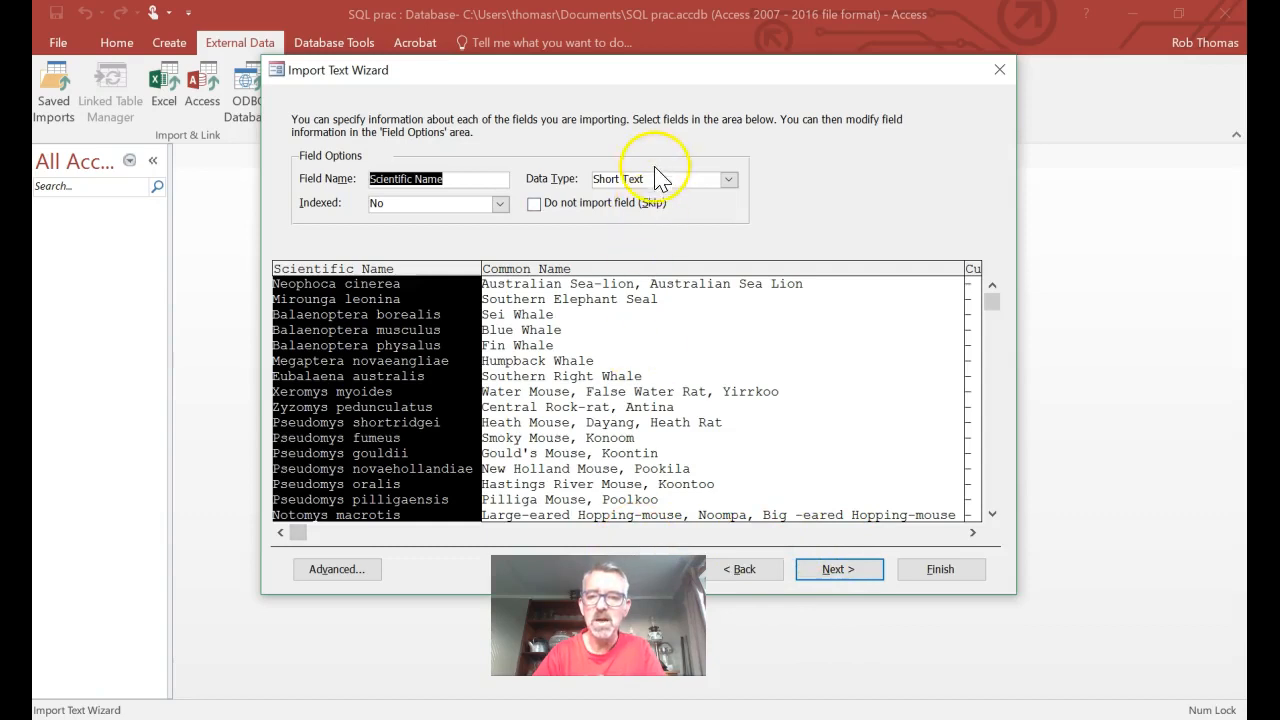
Set the data type of the ACT field to Yes/No in the import field options.
click(606, 266)
click(734, 532)
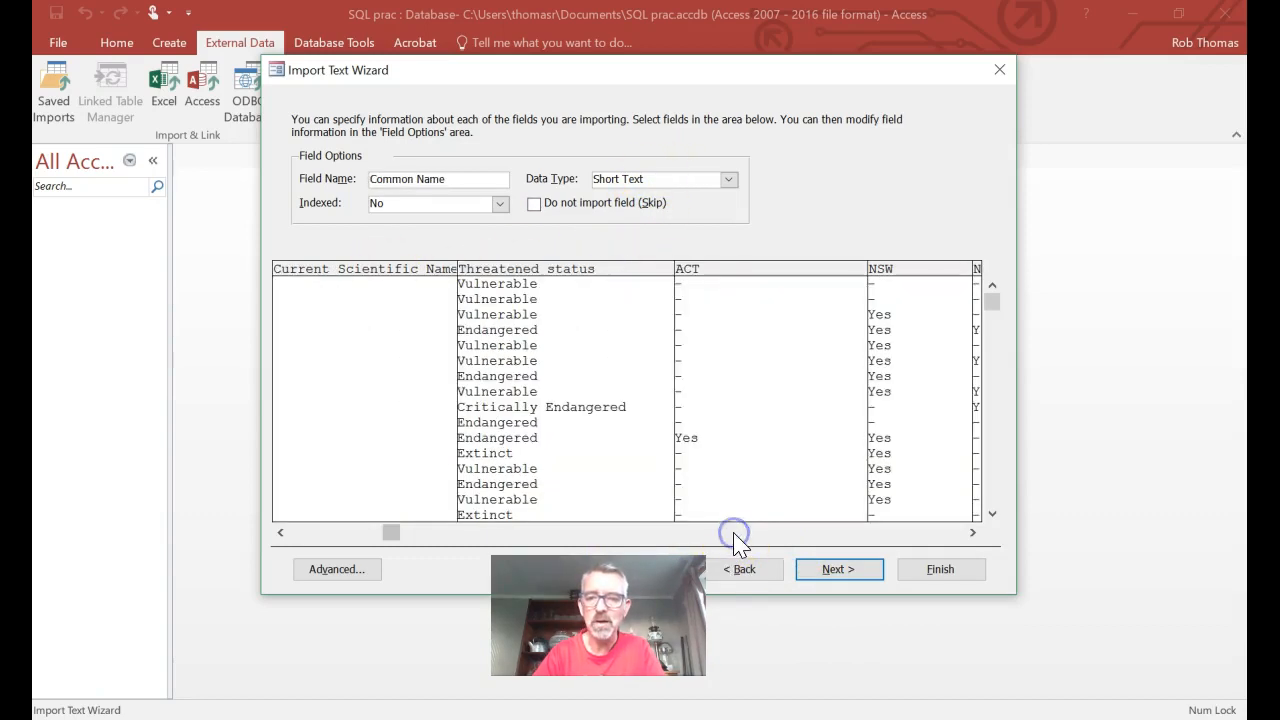
click(729, 270)
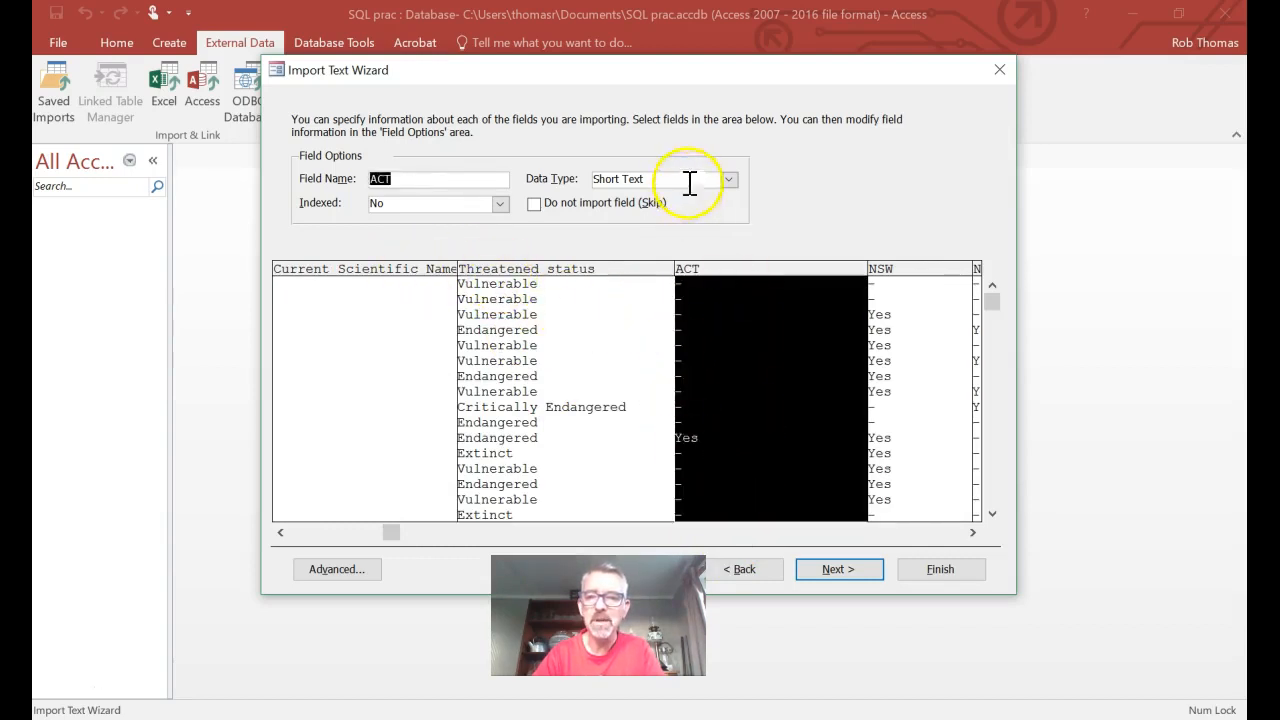
click(908, 276)
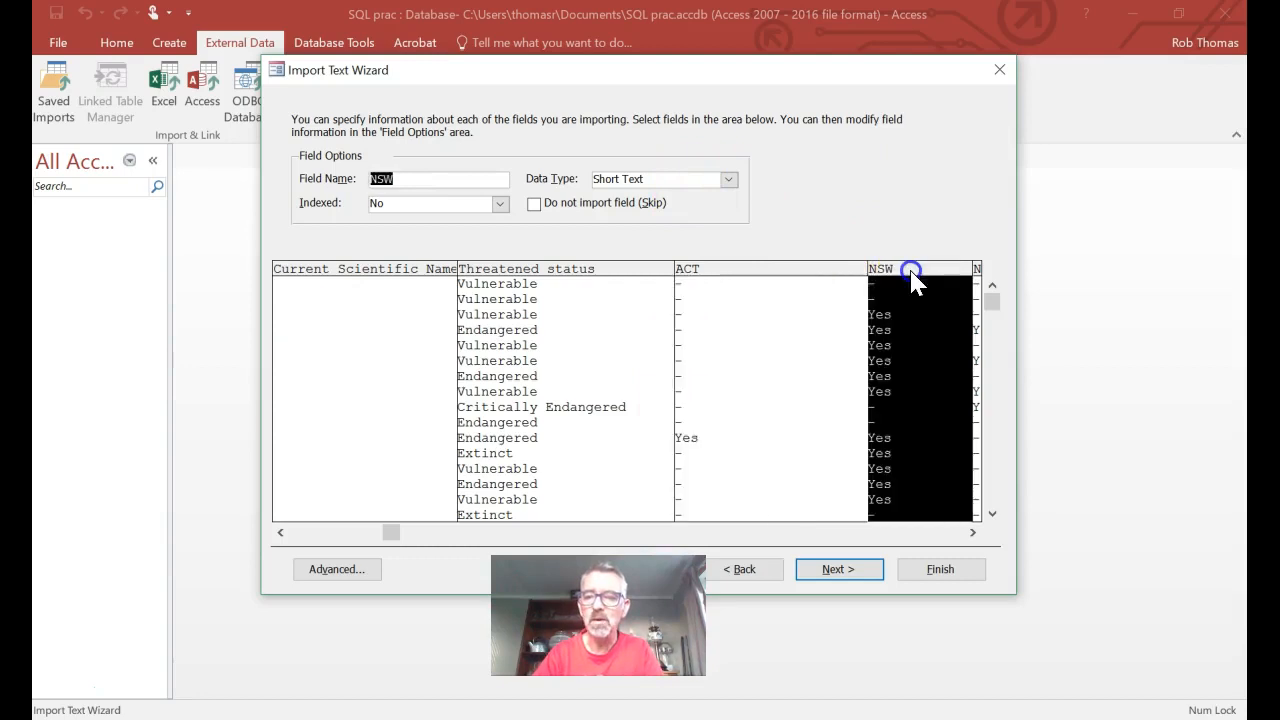
click(787, 272)
click(908, 272)
click(820, 272)
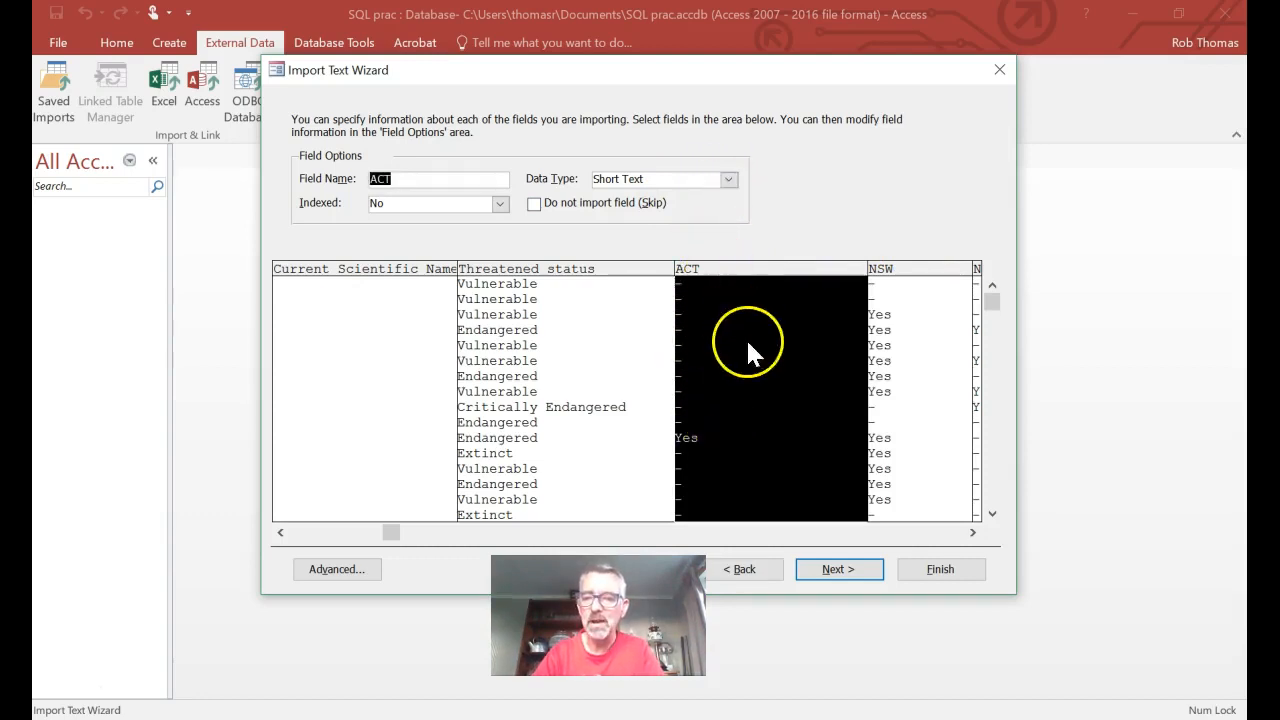
click(729, 180)
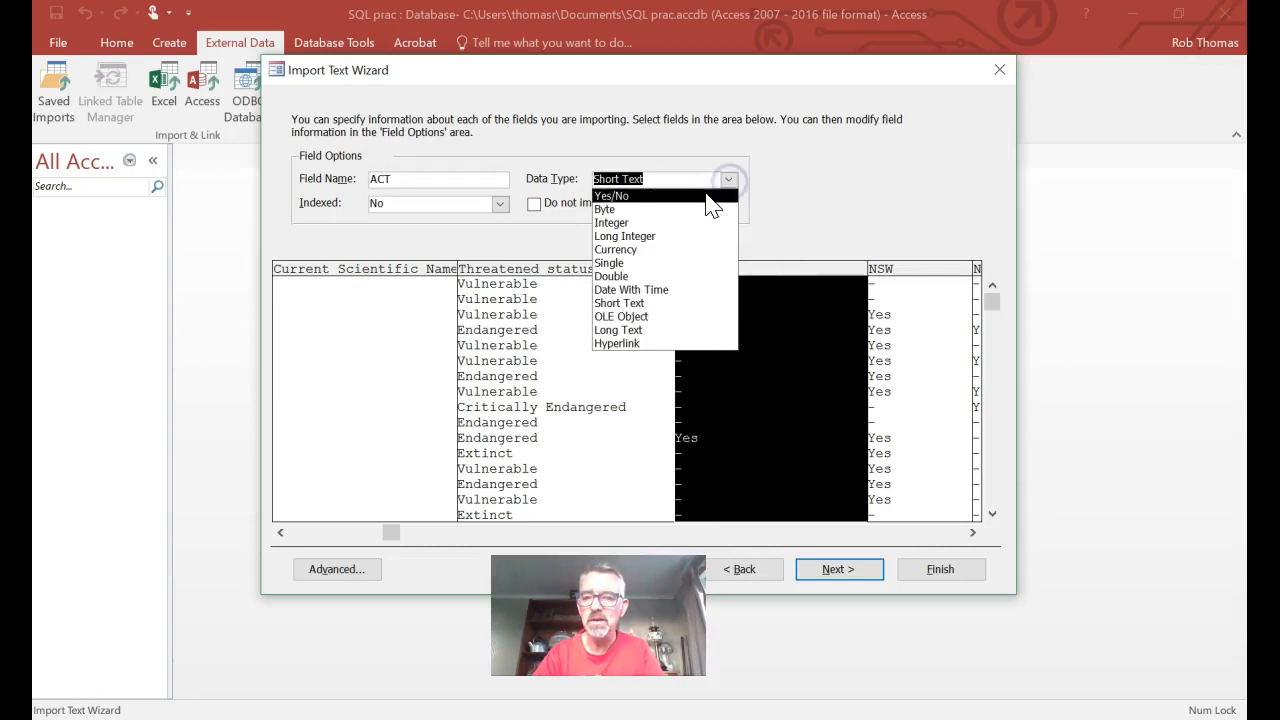
click(703, 201)
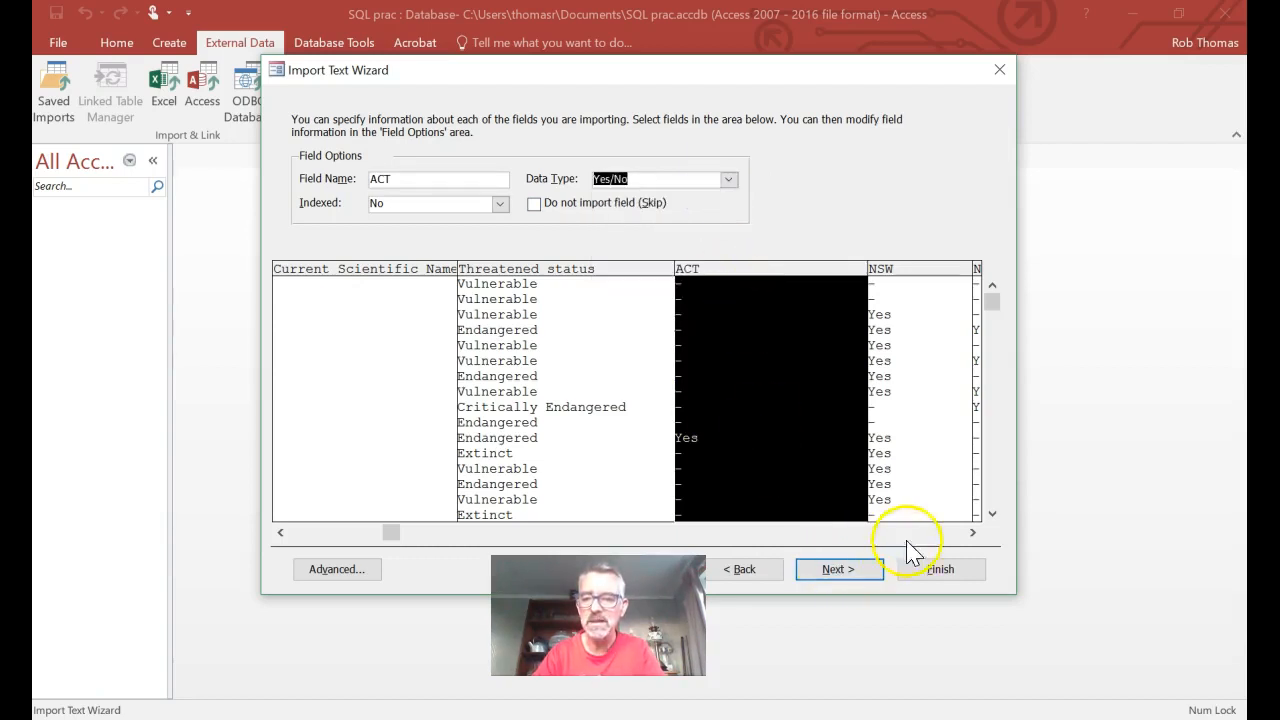
Set the data type of the NSW field to Yes/No.
click(972, 532)
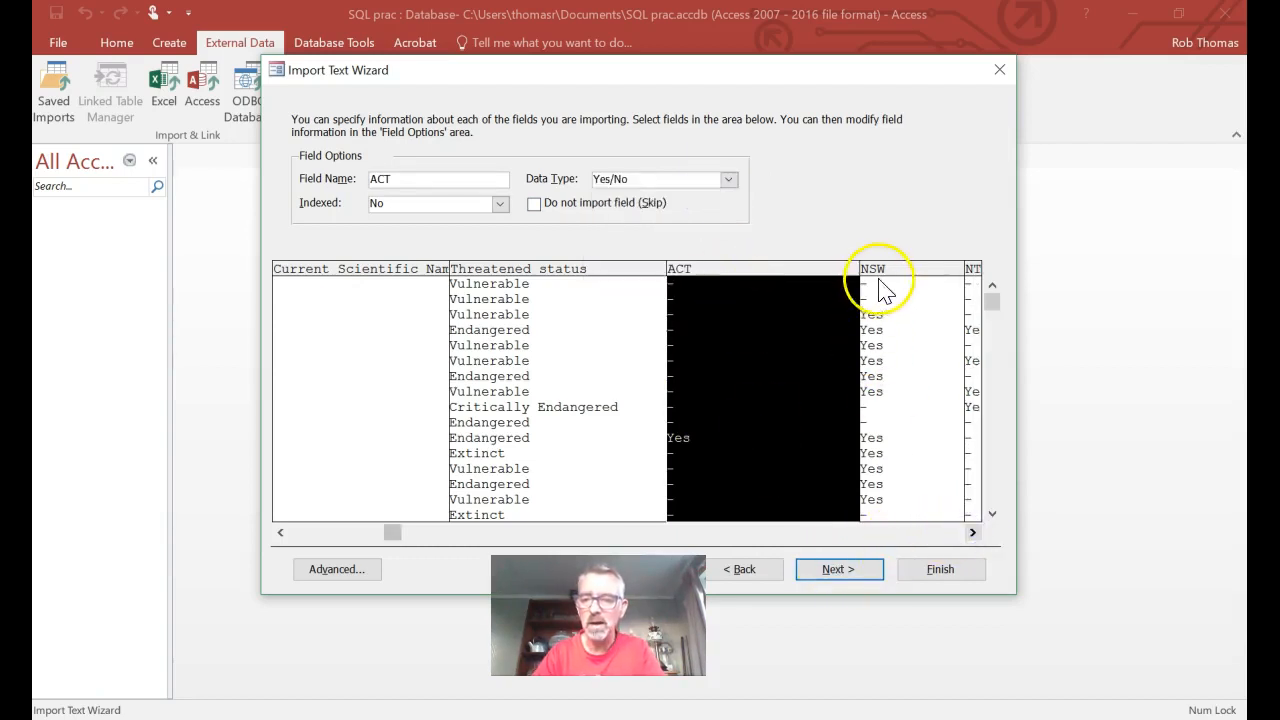
click(884, 272)
click(729, 180)
click(672, 190)
Set the data type of the Listed SPRAT TaxonID field to Integer.
click(972, 532)
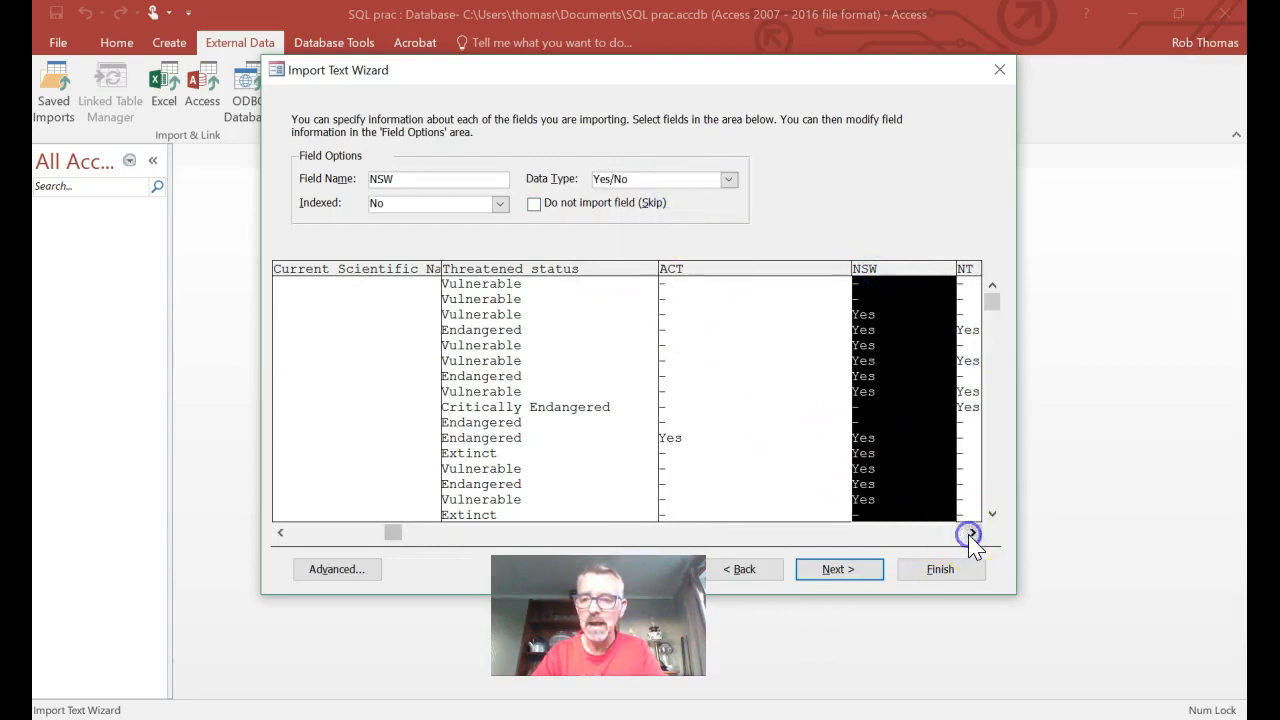
click(972, 532)
click(972, 532)
click(972, 532)
click(972, 532)
click(972, 532)
click(972, 532)
click(972, 532)
click(972, 532)
click(972, 532)
click(972, 532)
click(972, 532)
click(972, 532)
click(972, 532)
click(972, 532)
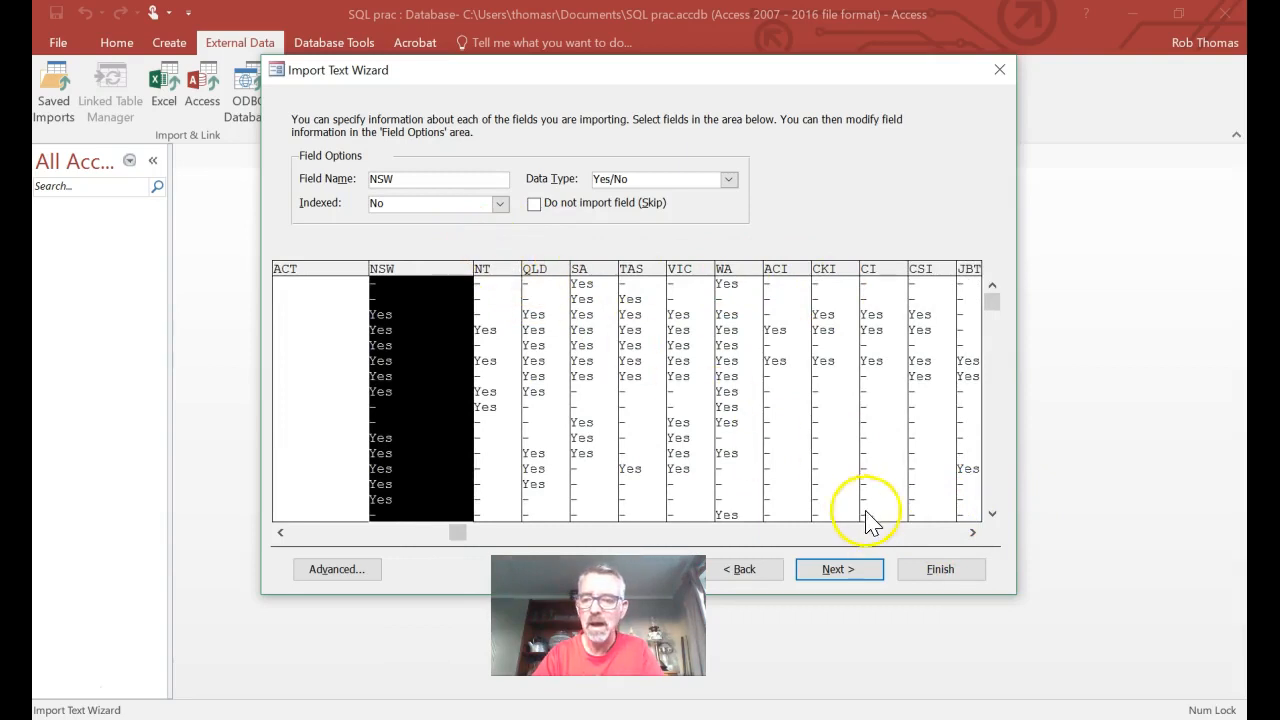
click(897, 532)
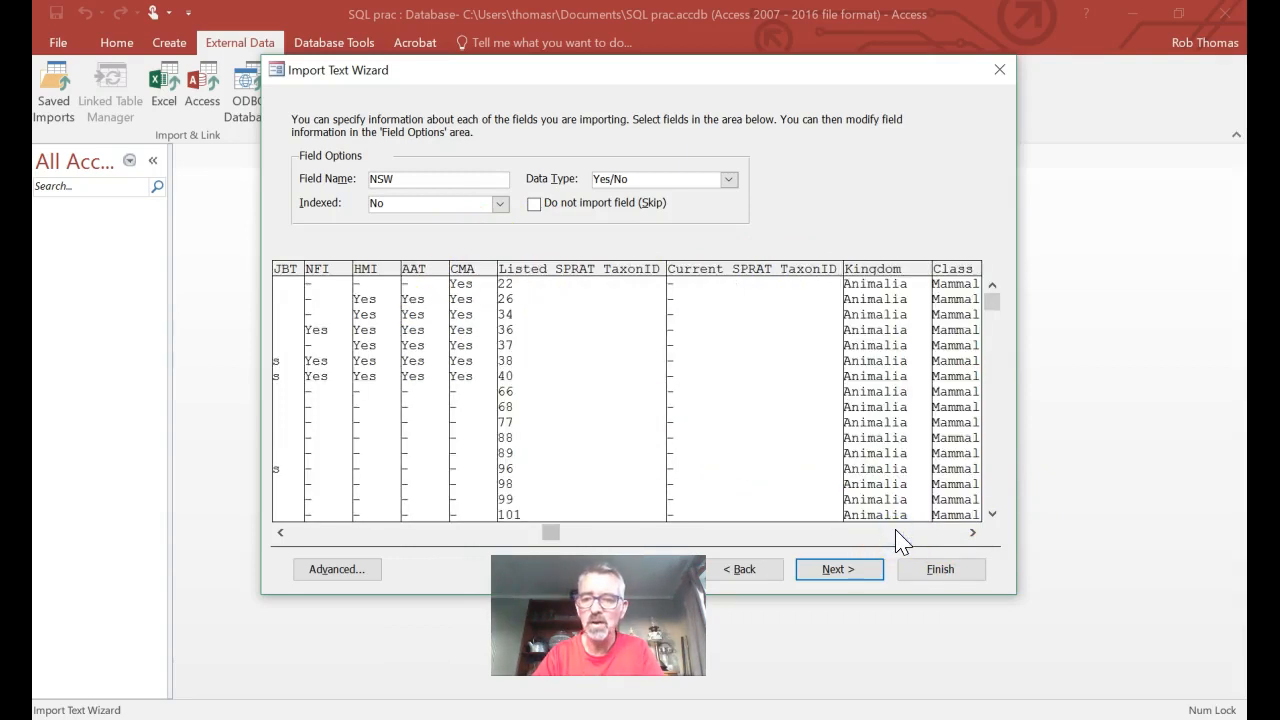
click(527, 280)
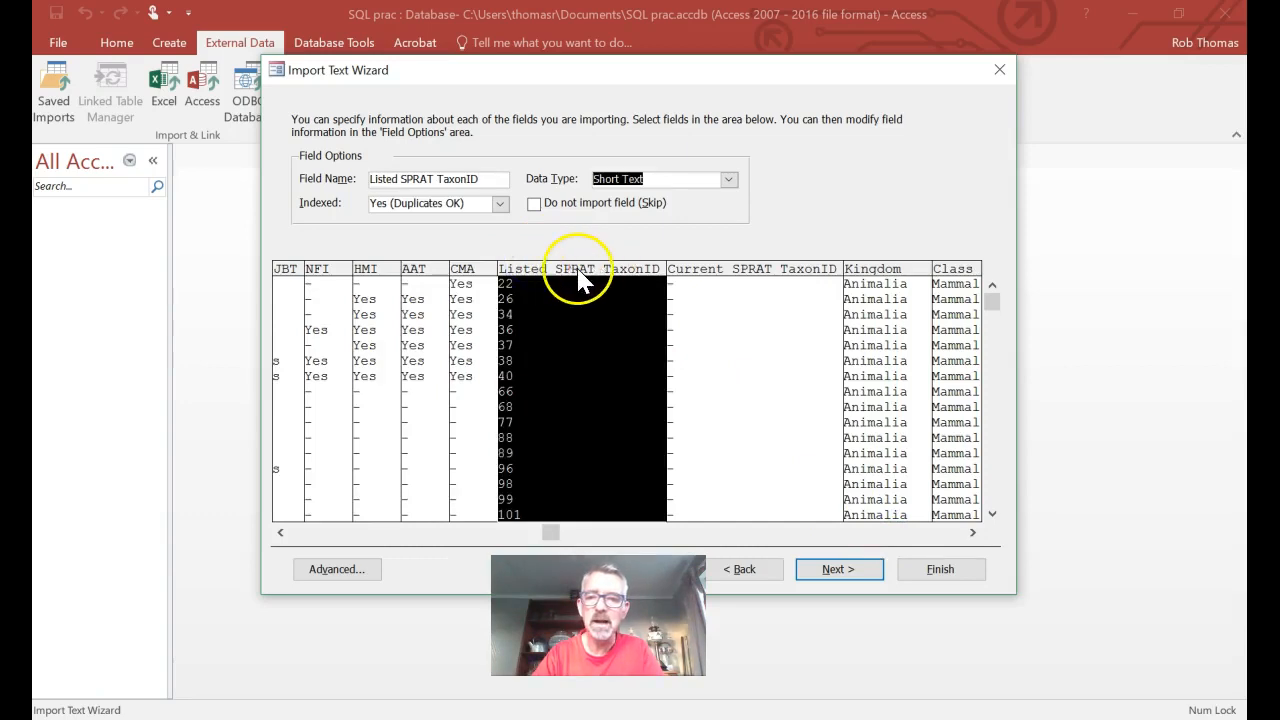
click(731, 180)
click(678, 236)
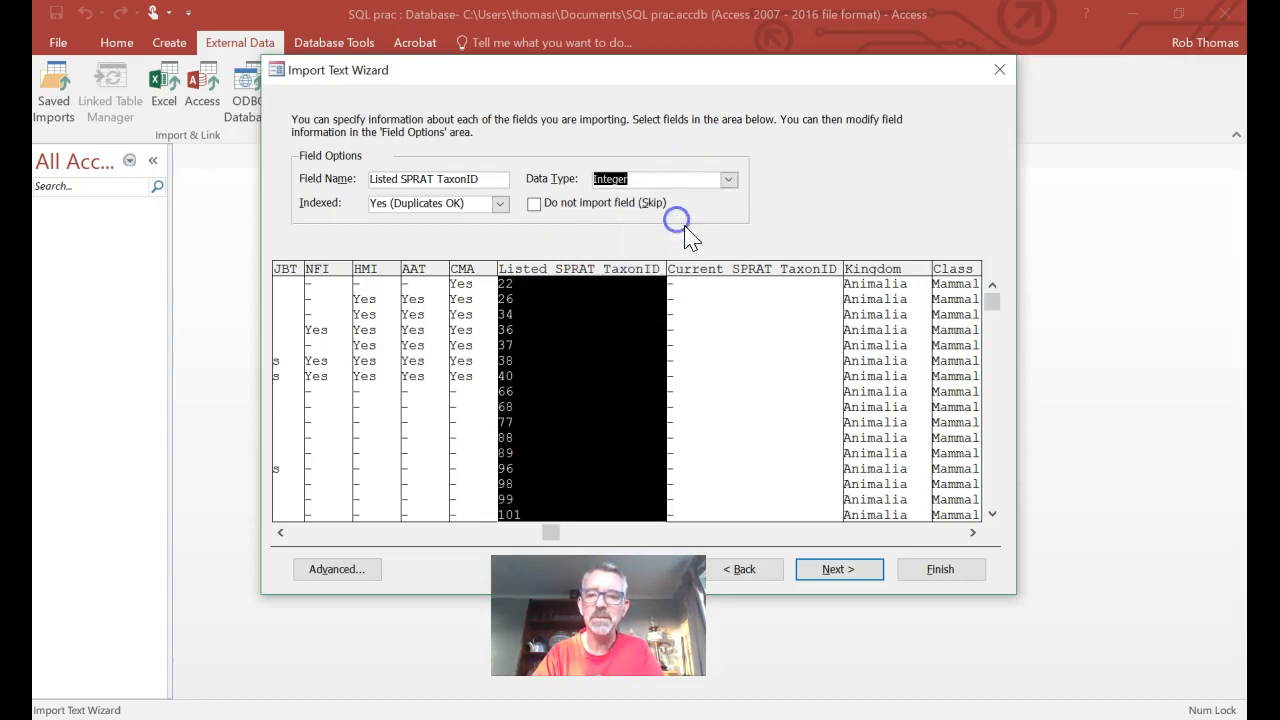
Set the data type of the Current SPRAT TaxonID field to Integer.
click(706, 270)
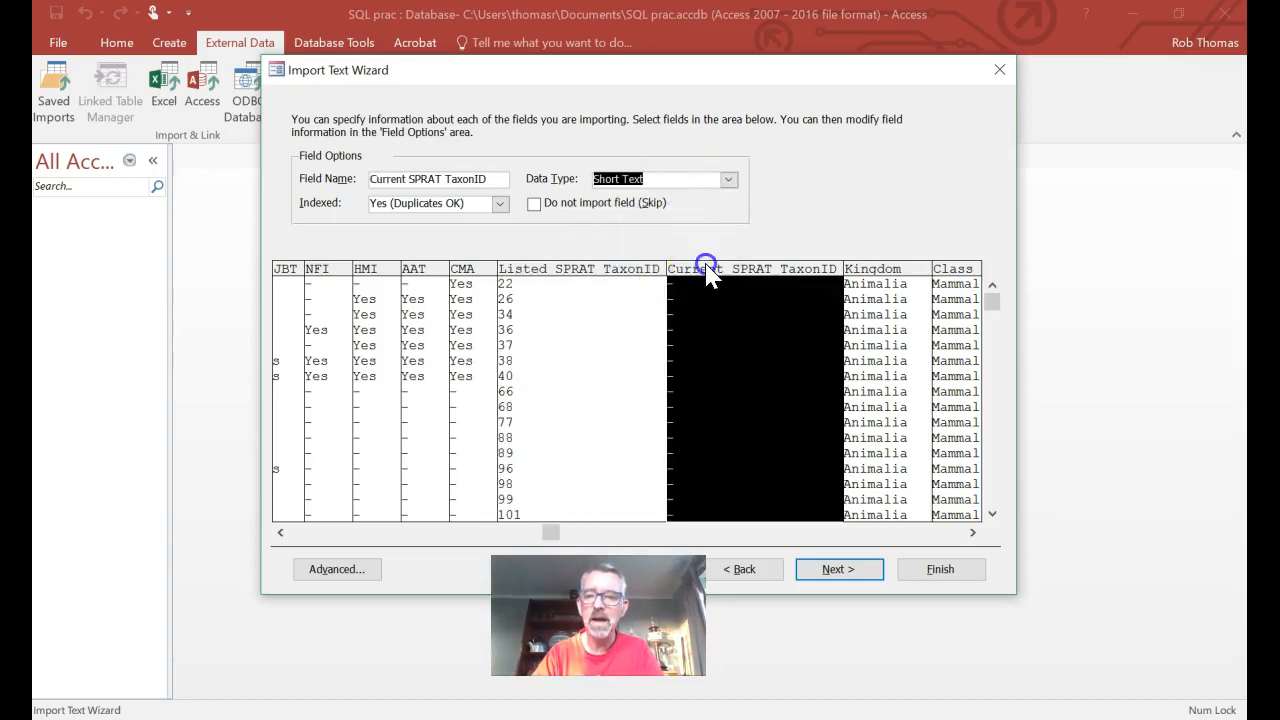
click(729, 180)
click(660, 222)
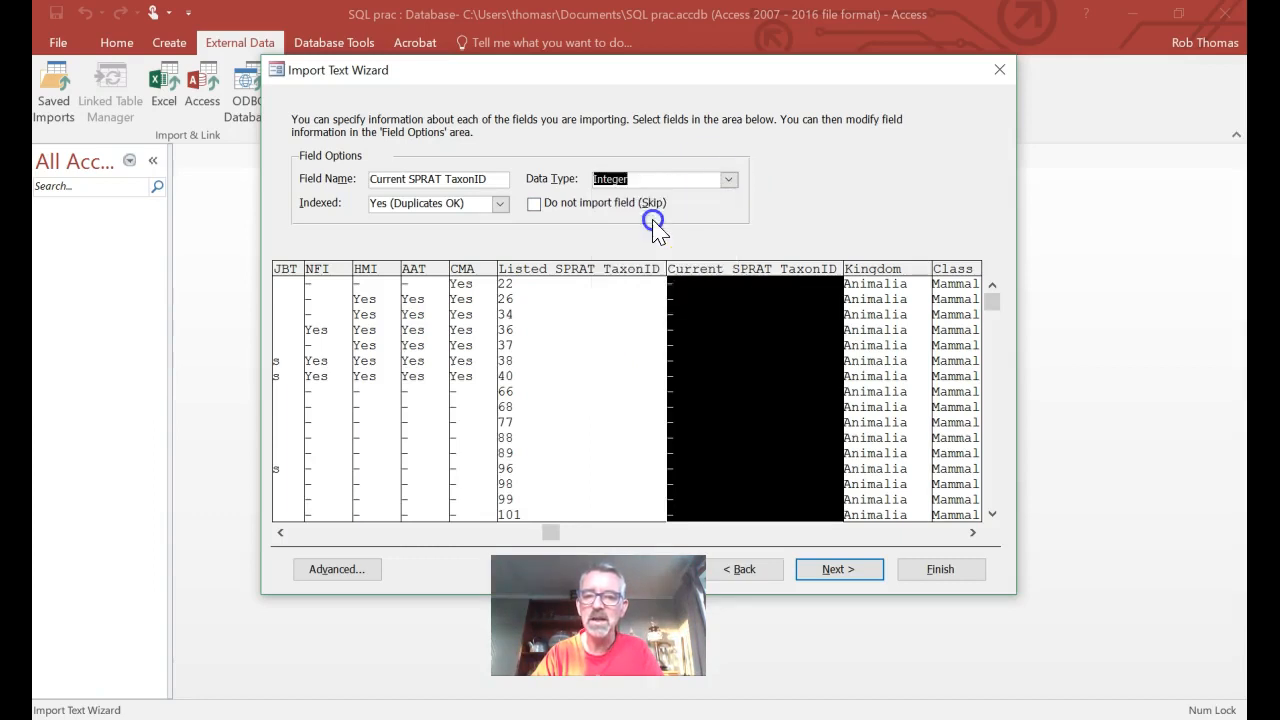
Review the data types of the Profile and Date extracted fields, keeping Date extracted as Short Text.
click(947, 533)
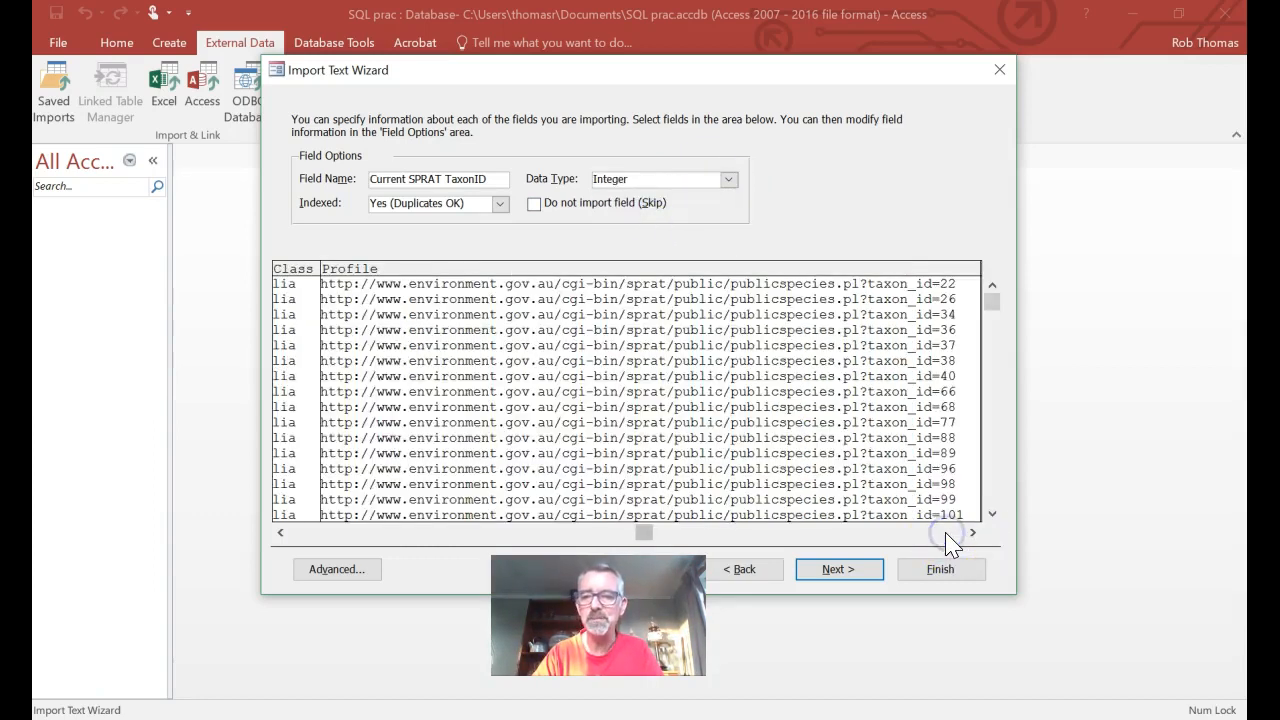
click(697, 266)
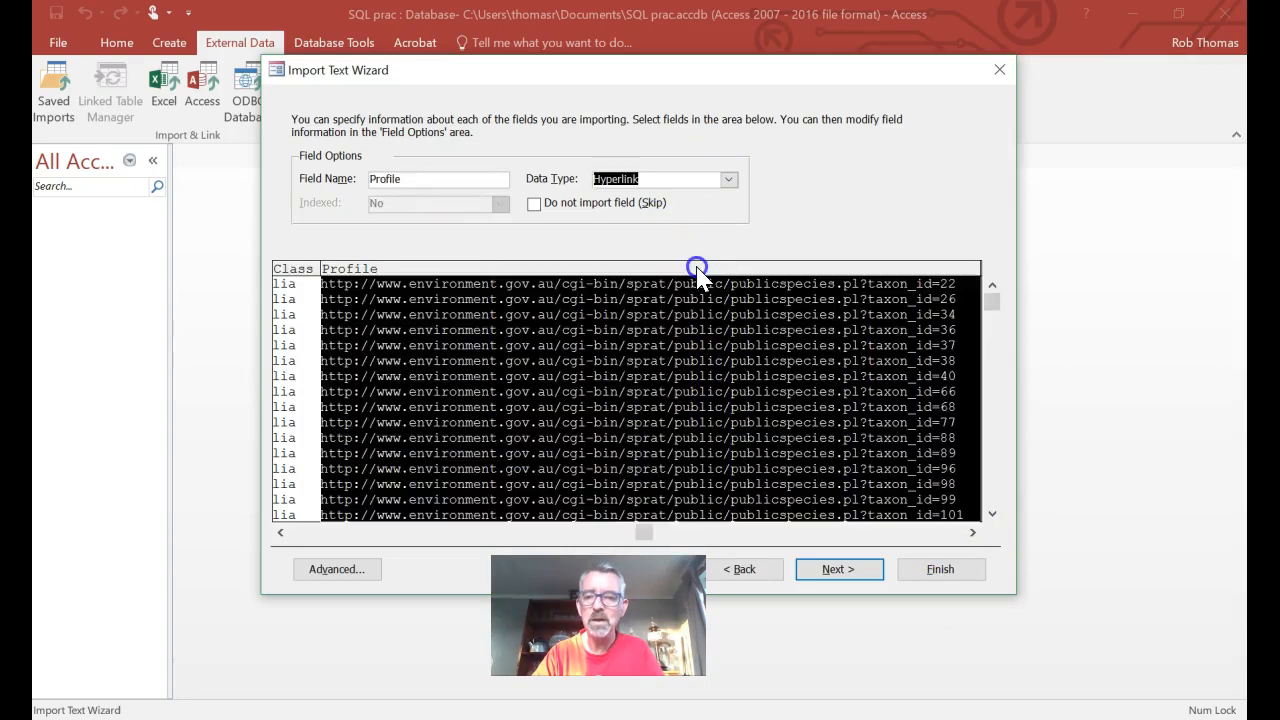
click(901, 533)
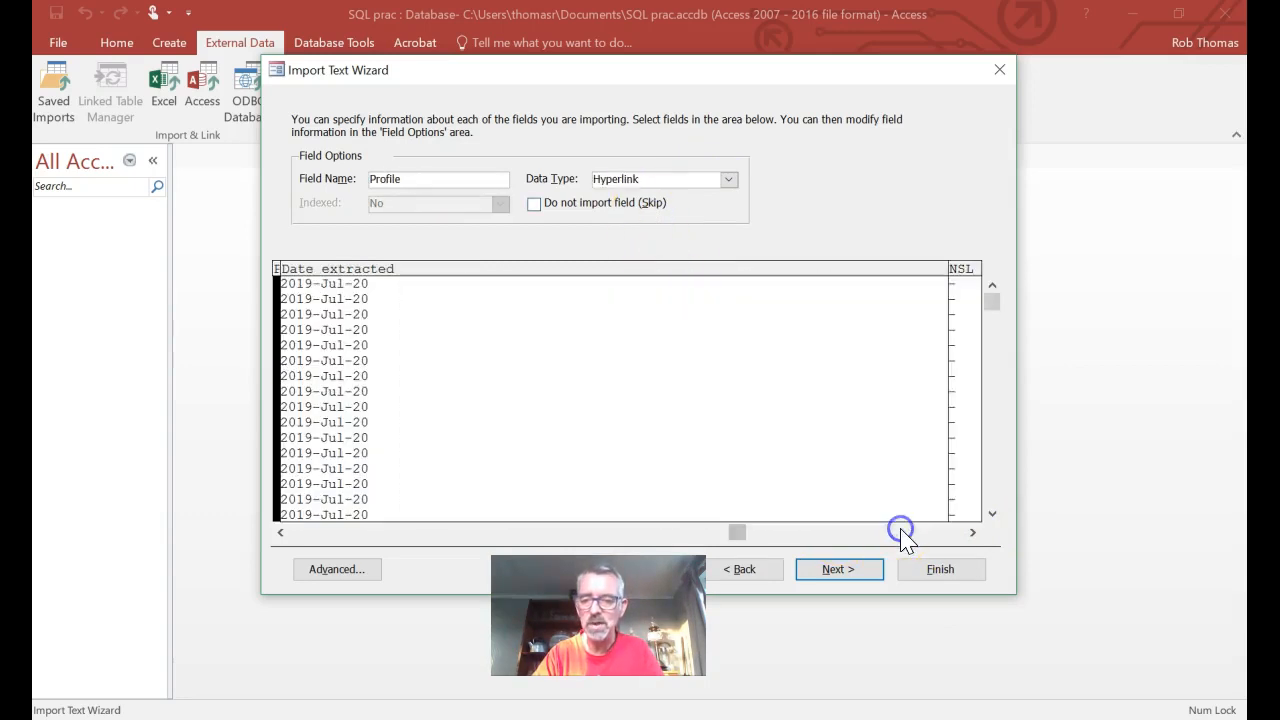
click(435, 270)
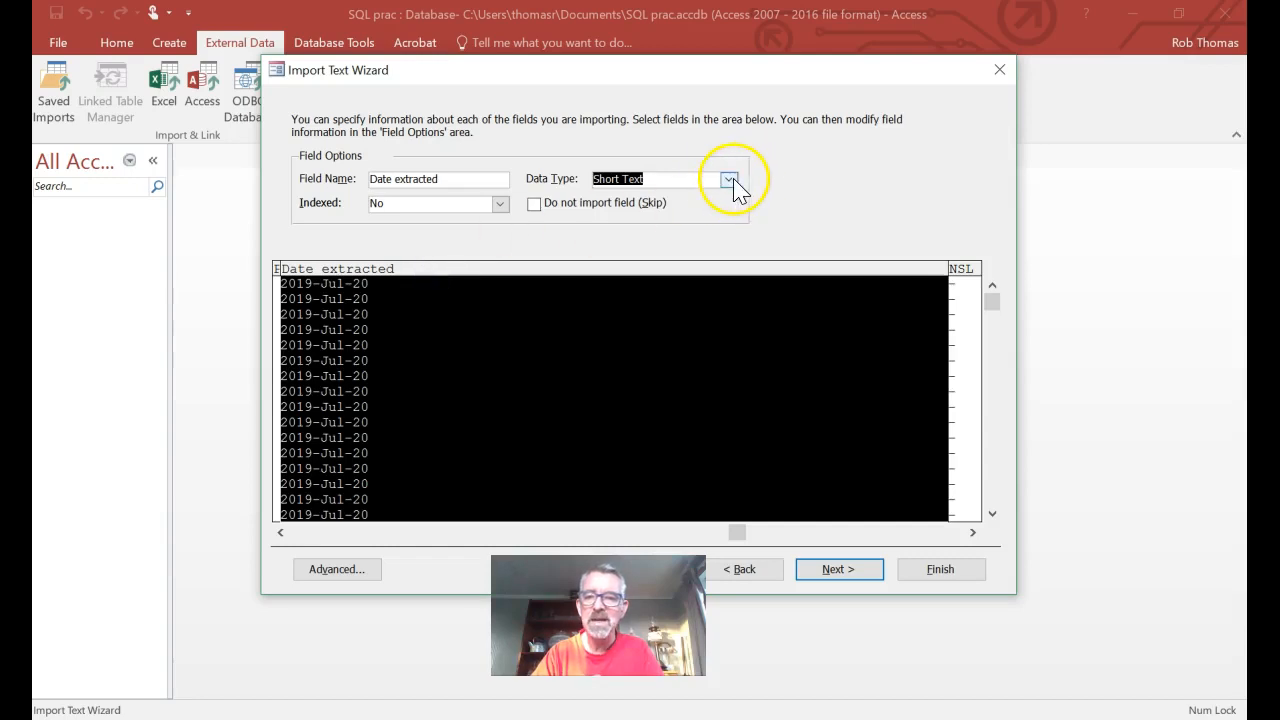
click(992, 357)
click(990, 357)
click(990, 357)
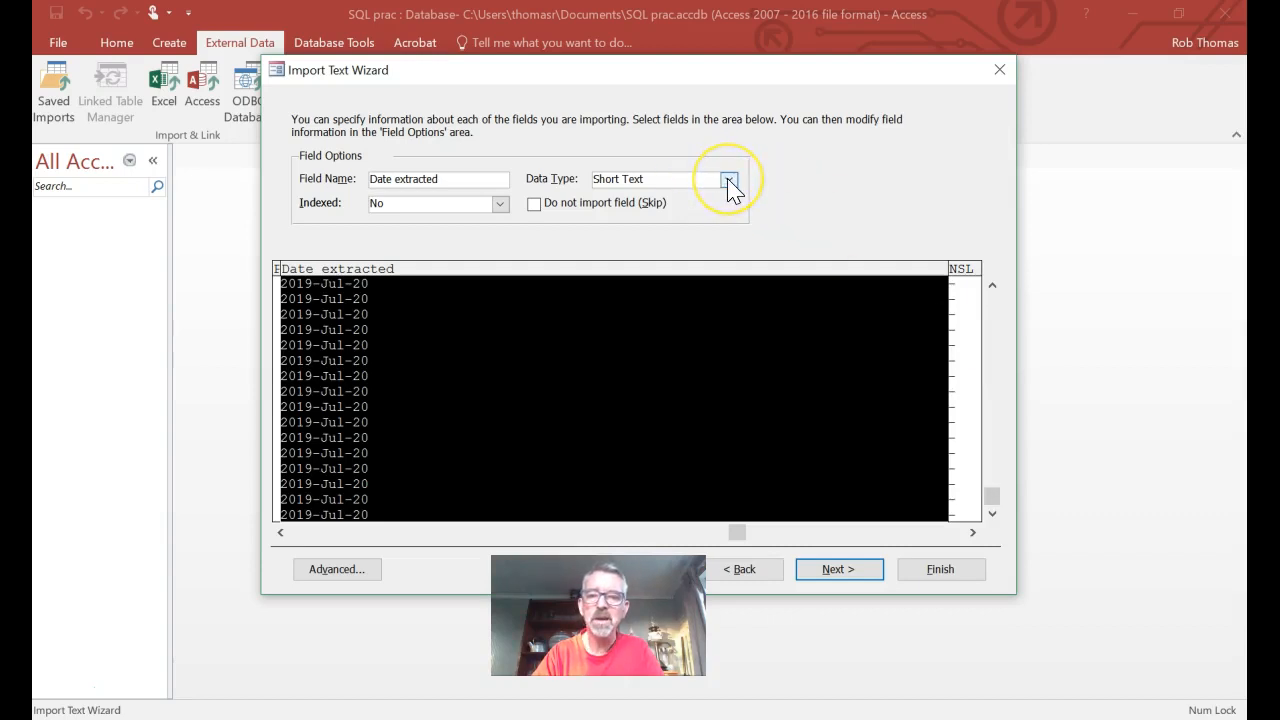
click(729, 181)
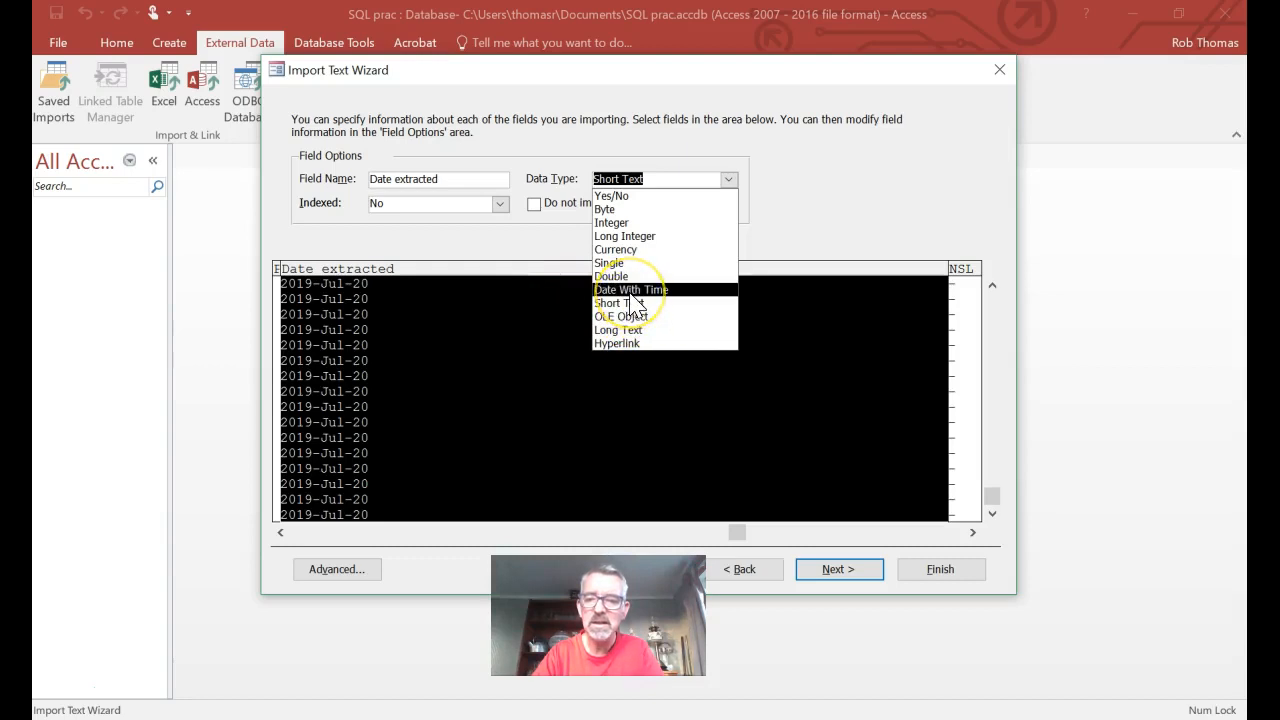
click(729, 180)
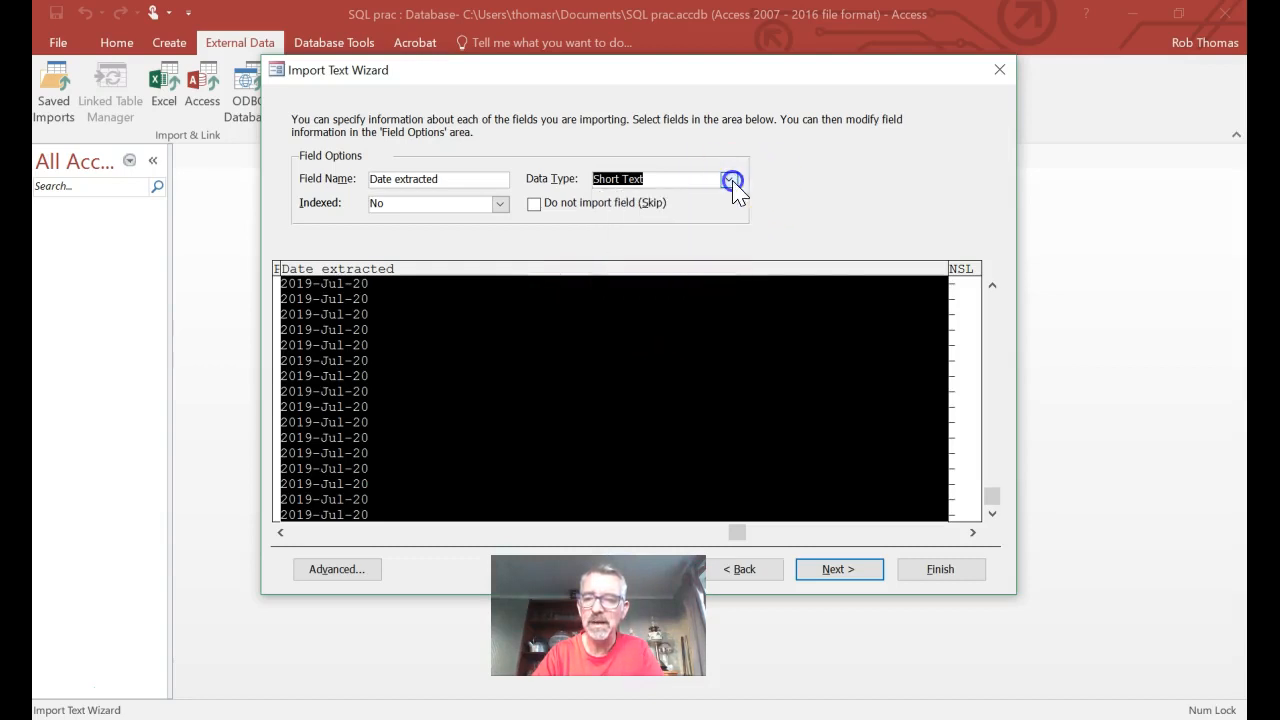
Accept the field options and let Access add the primary key to the new table.
click(839, 569)
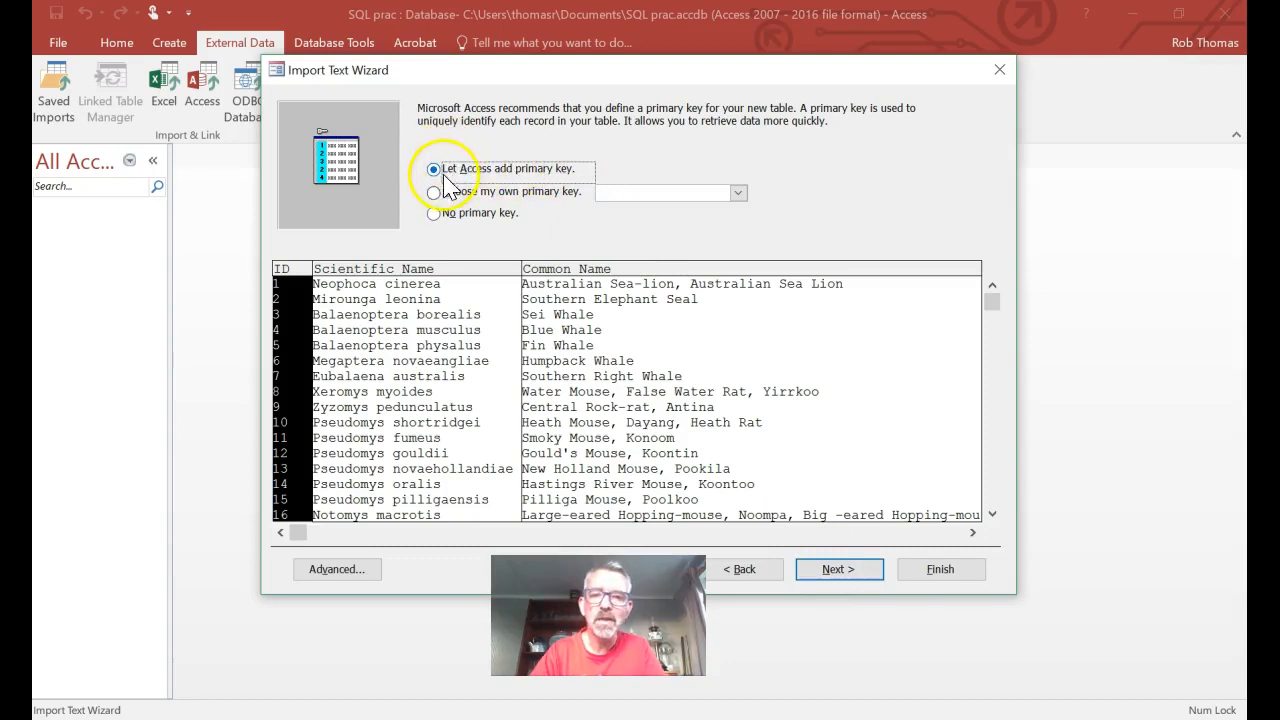
click(440, 193)
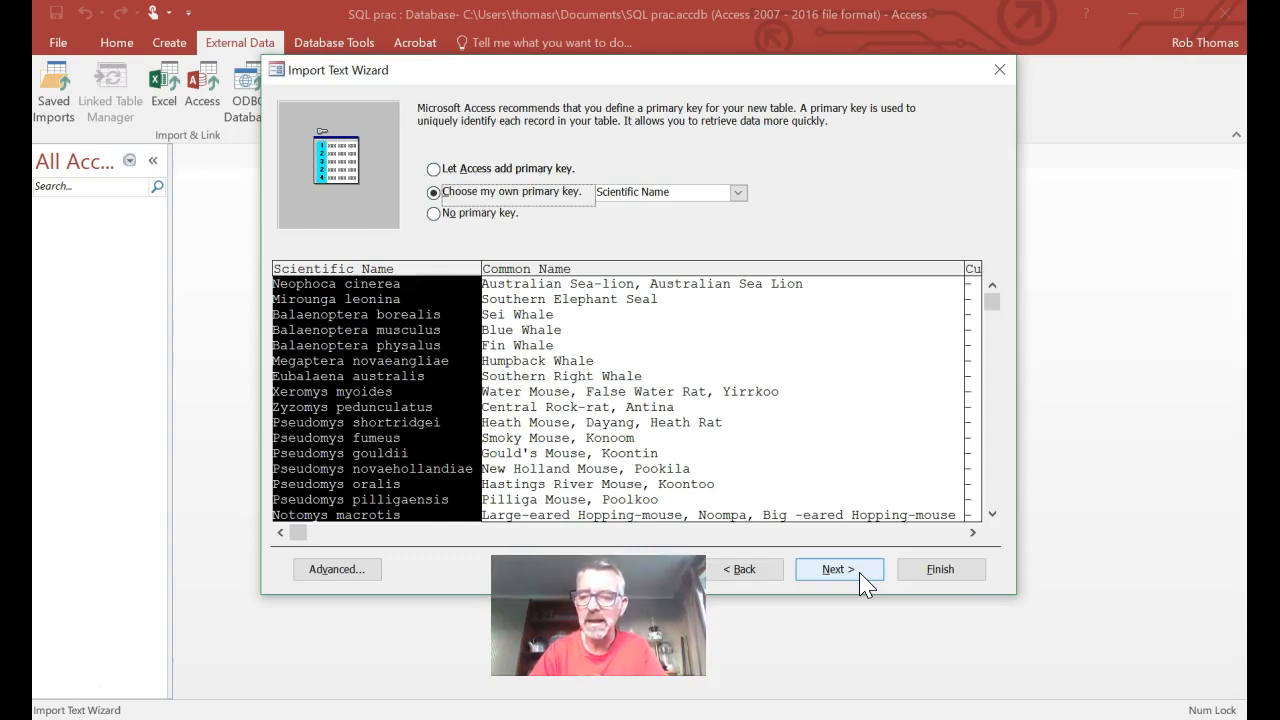
click(497, 170)
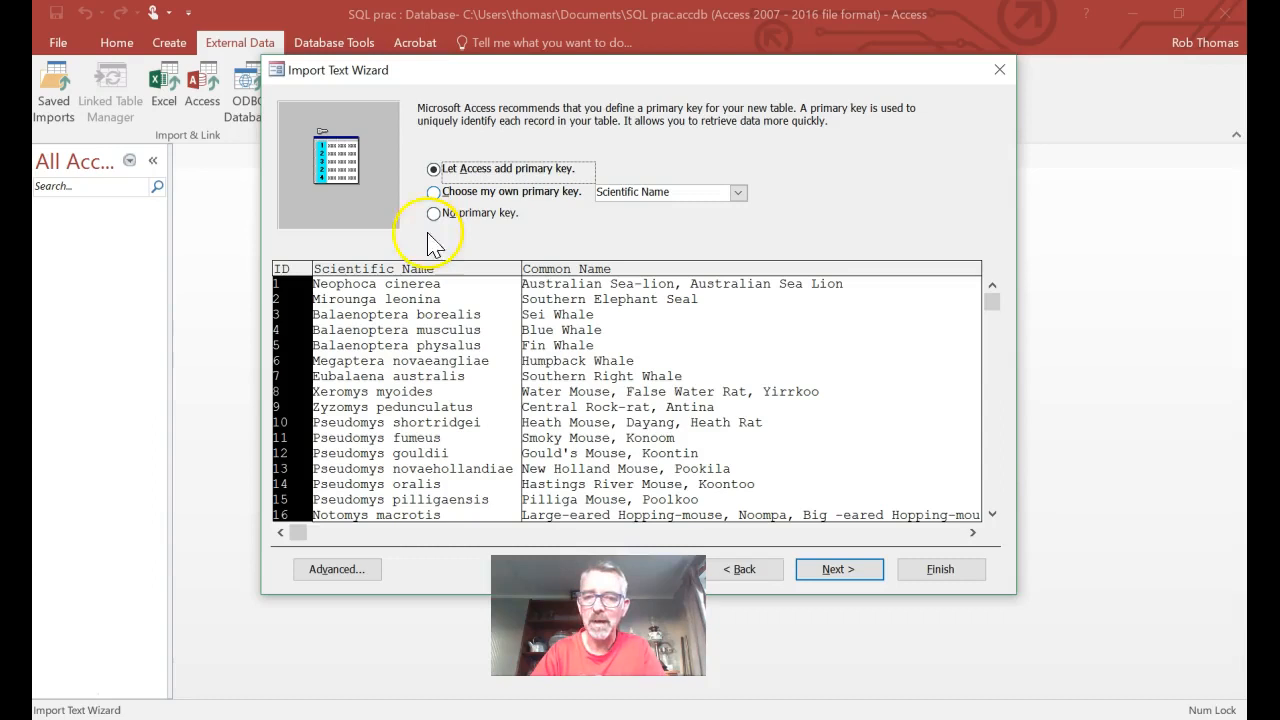
Finish the import into the table AuThreatenedSpecies_20Jul2019 without table analysis and without saving the import steps.
click(835, 569)
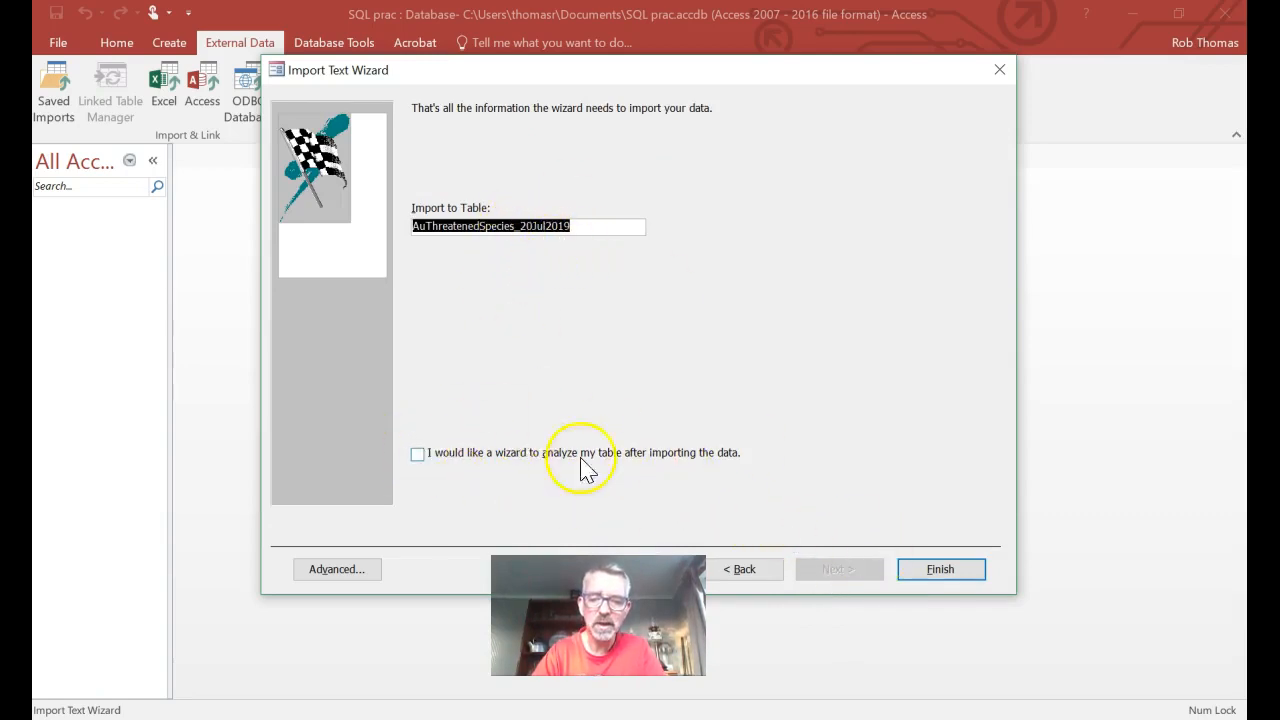
click(941, 570)
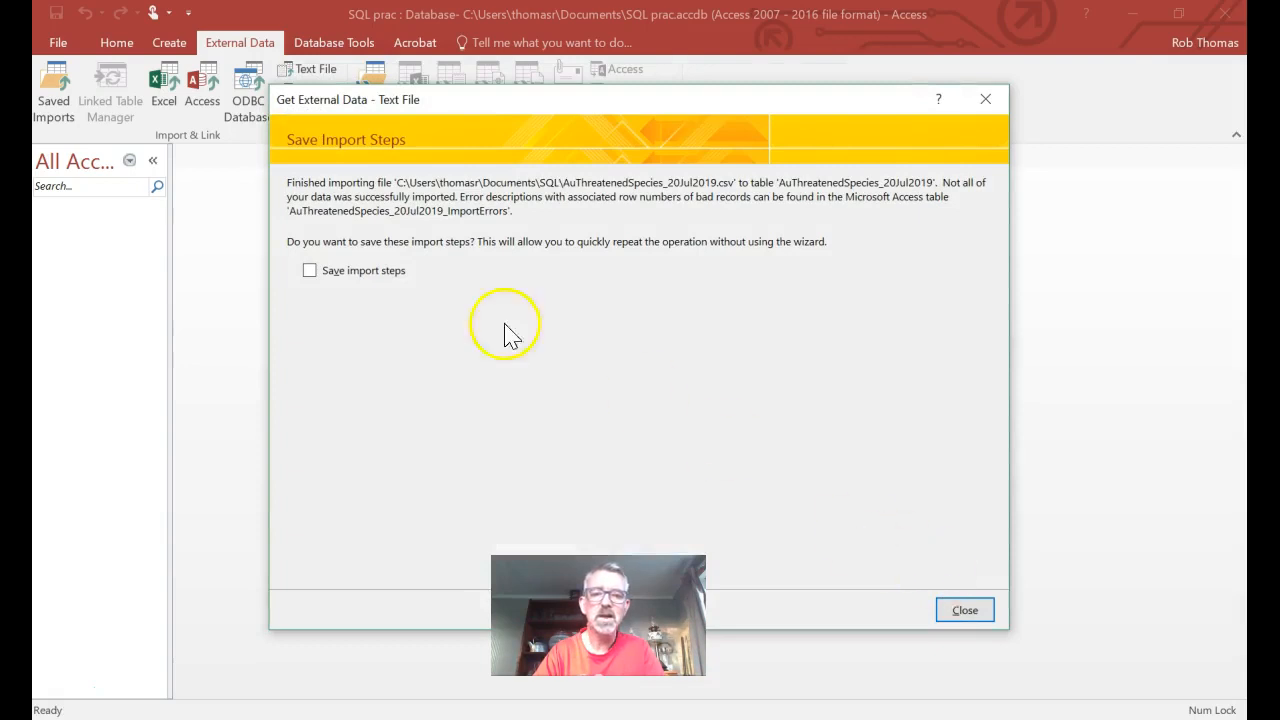
click(963, 615)
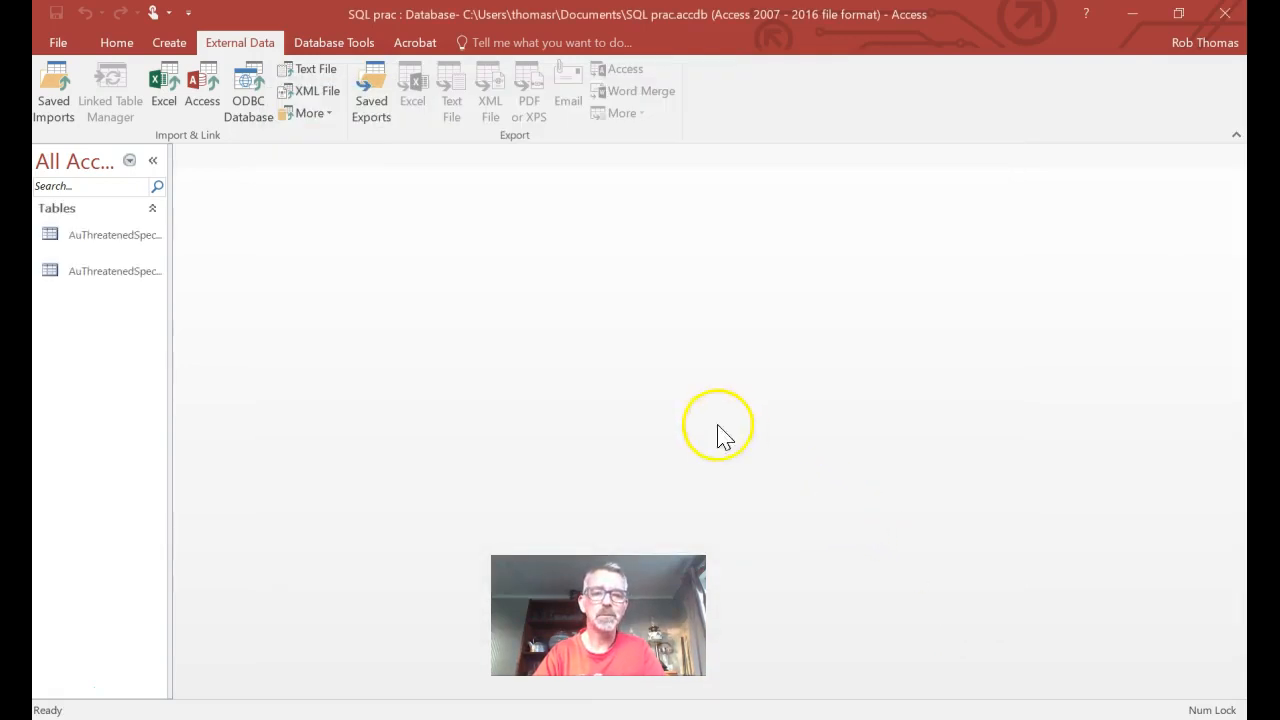
Open the imported AuThreatenedSpecies_20Jul2019 table and its ImportErrors table to examine their records.
click(104, 236)
double_click(104, 233)
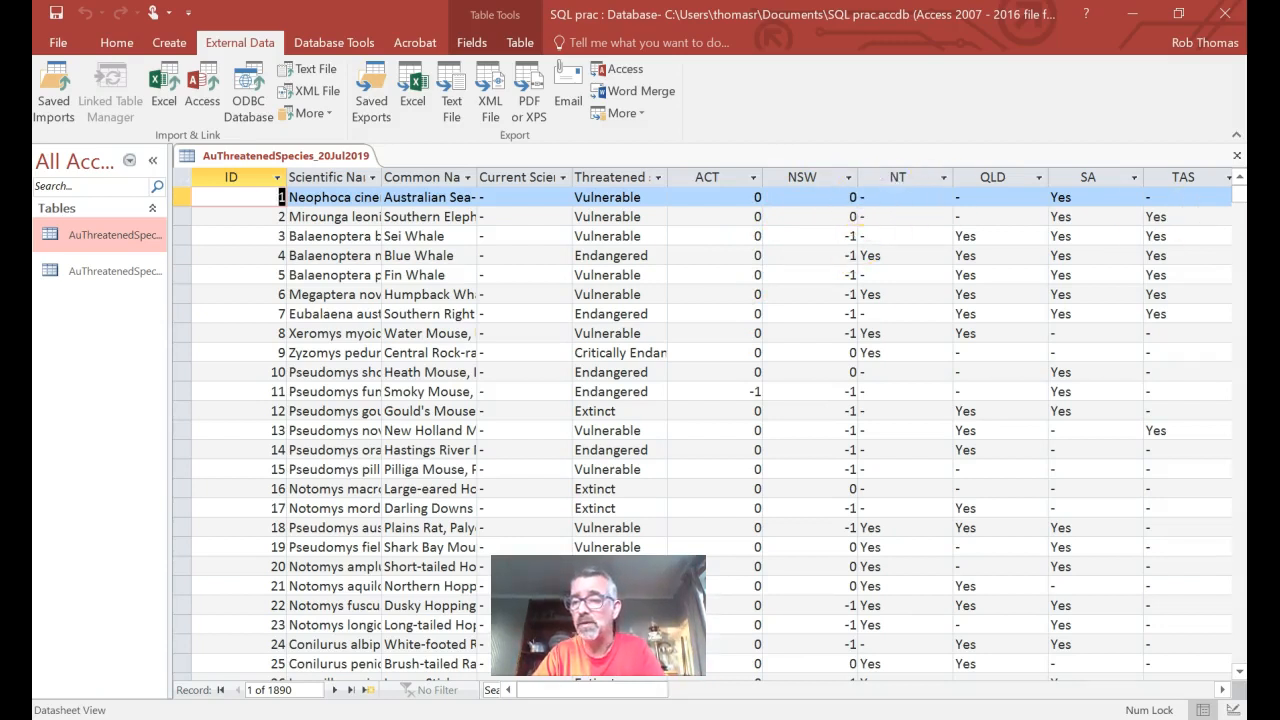
click(68, 280)
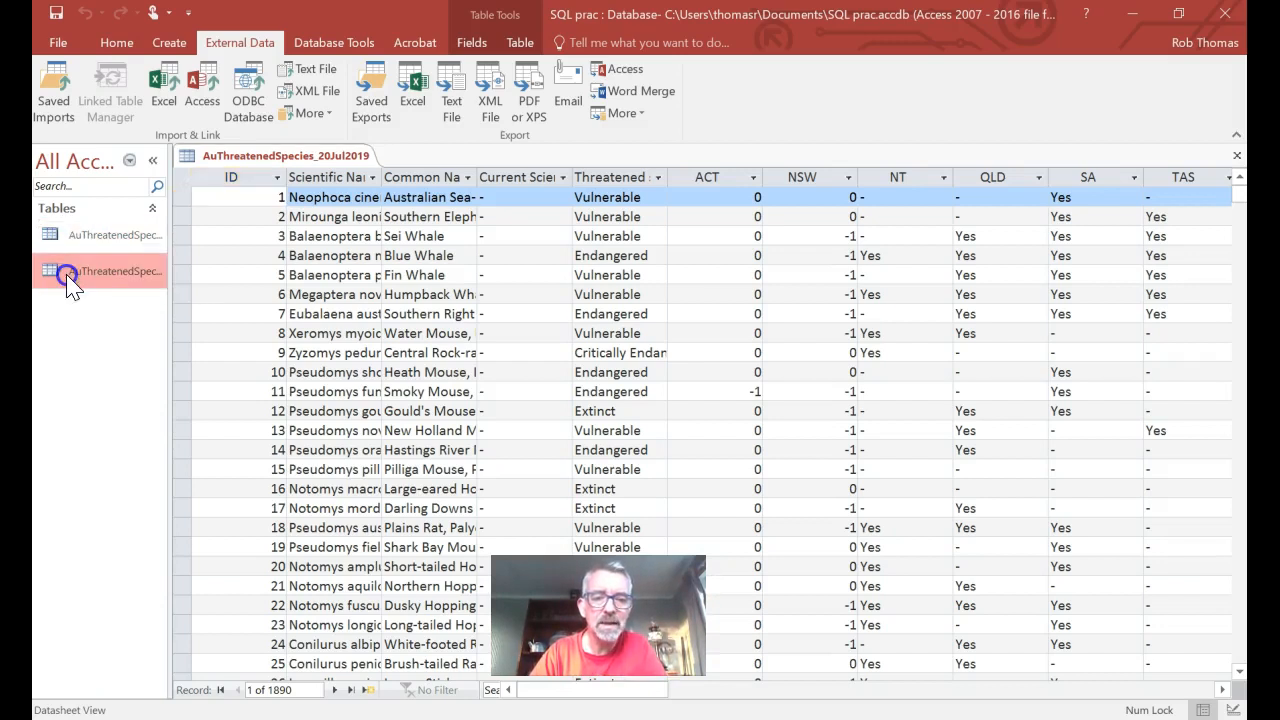
double_click(68, 280)
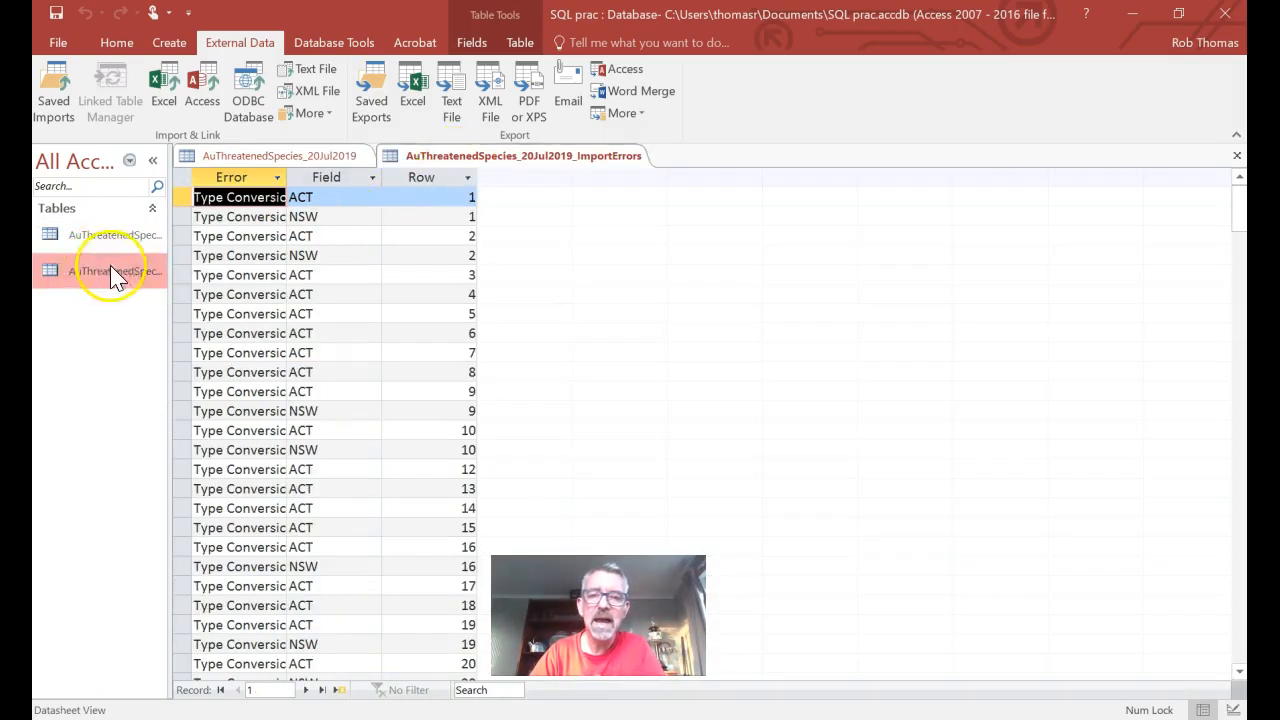
Close the AuThreatenedSpecies_20Jul2019_ImportErrors table and delete it from the database.
right_click(510, 158)
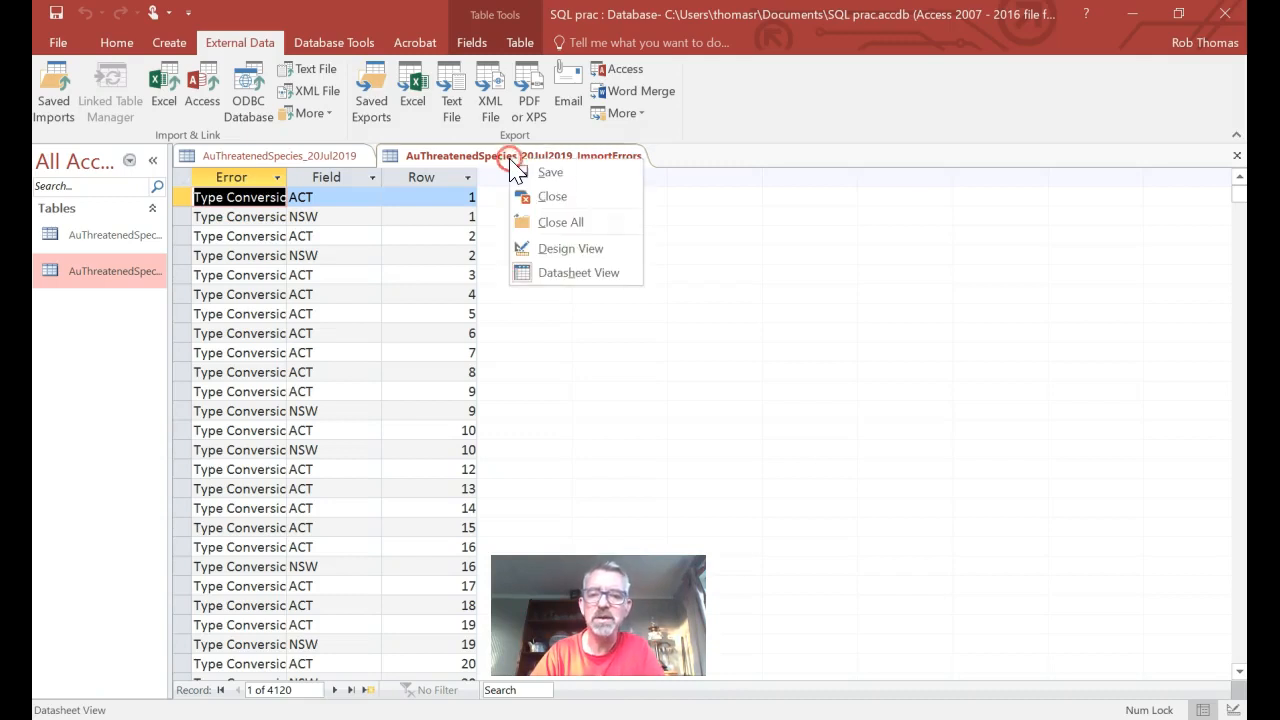
click(553, 196)
click(82, 270)
right_click(82, 270)
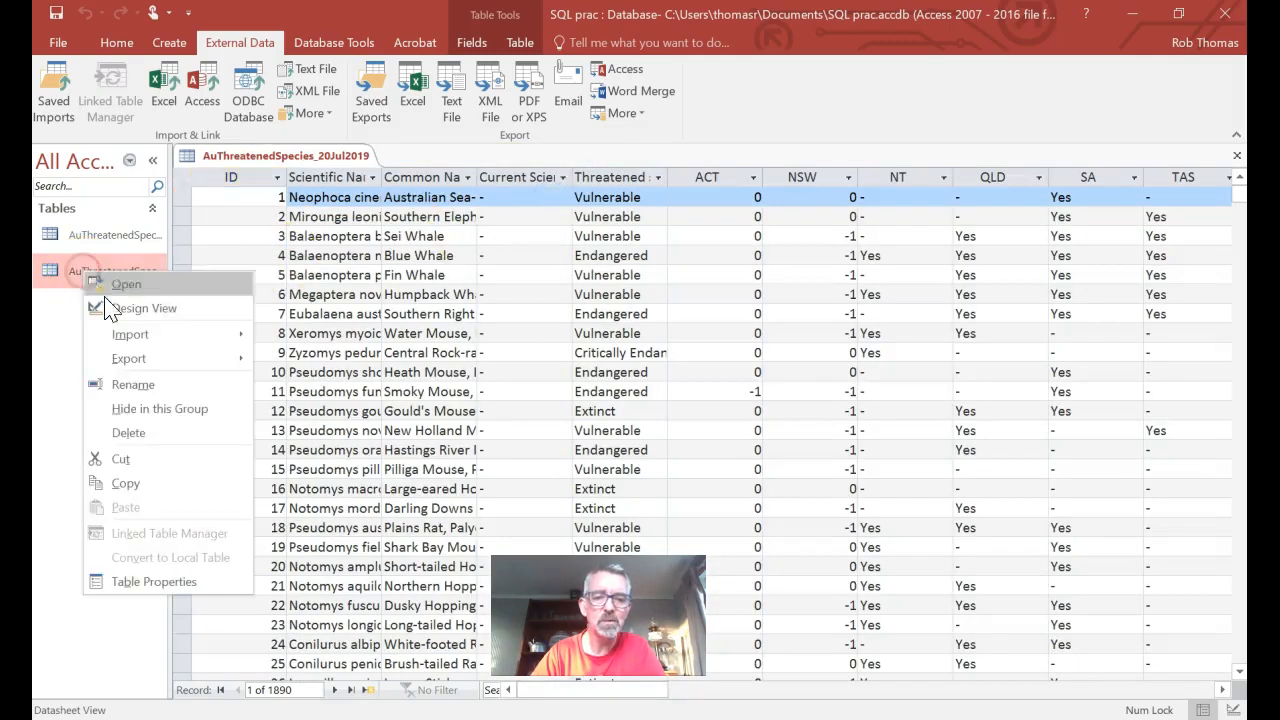
click(145, 448)
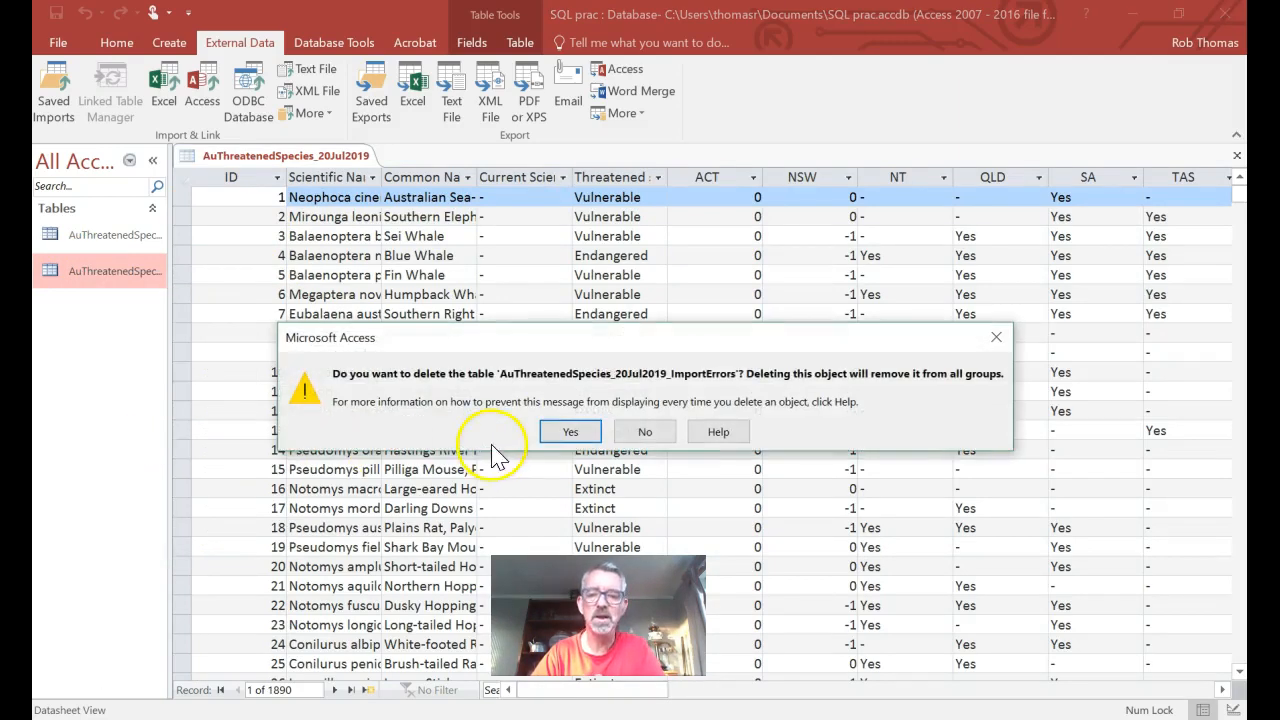
click(560, 435)
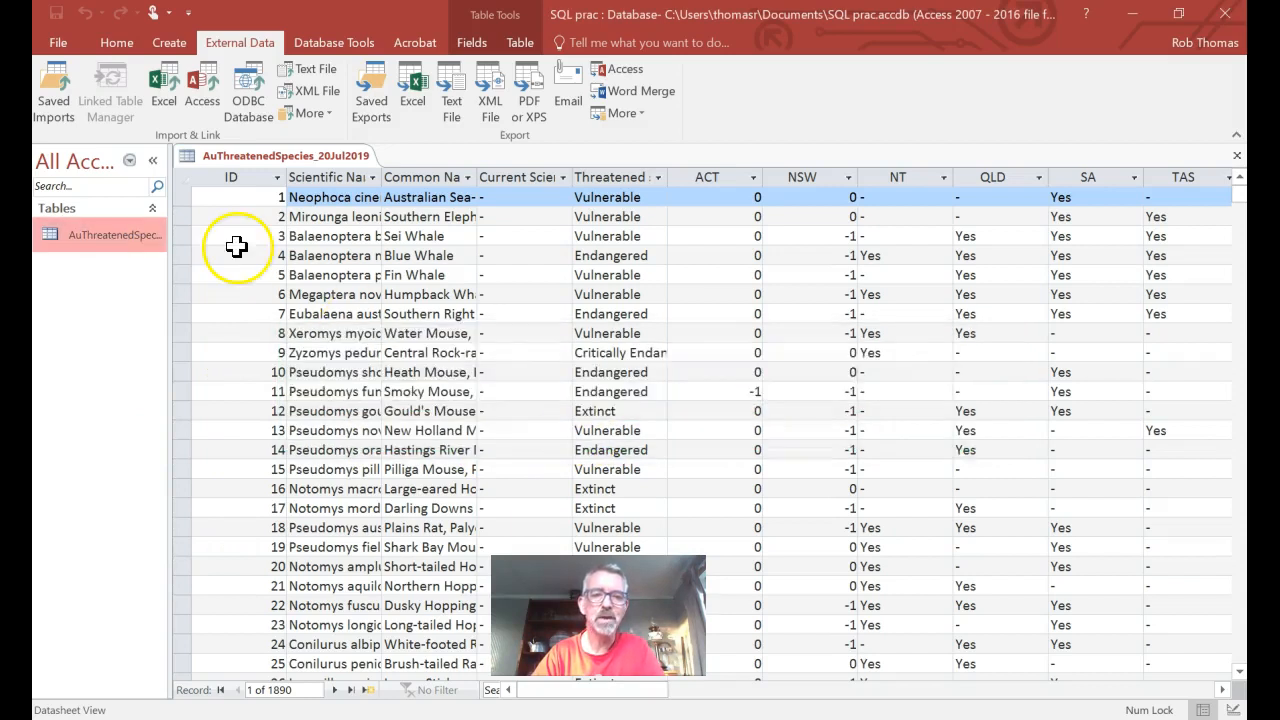